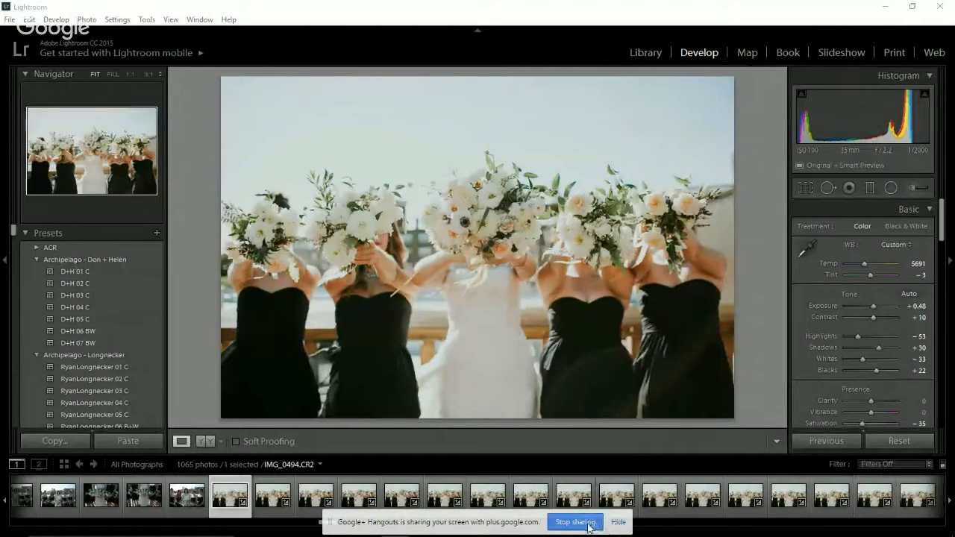
Compare the consecutive bouquet photos IMG_0495 to IMG_0497 to see how the pose changes across the burst.
left_click(617, 523)
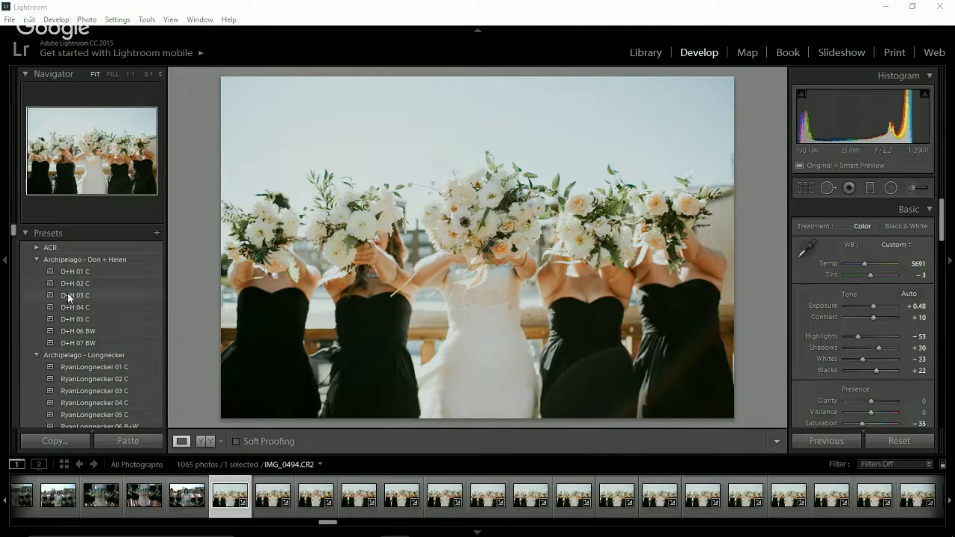
scroll(33, 288, "down", 3)
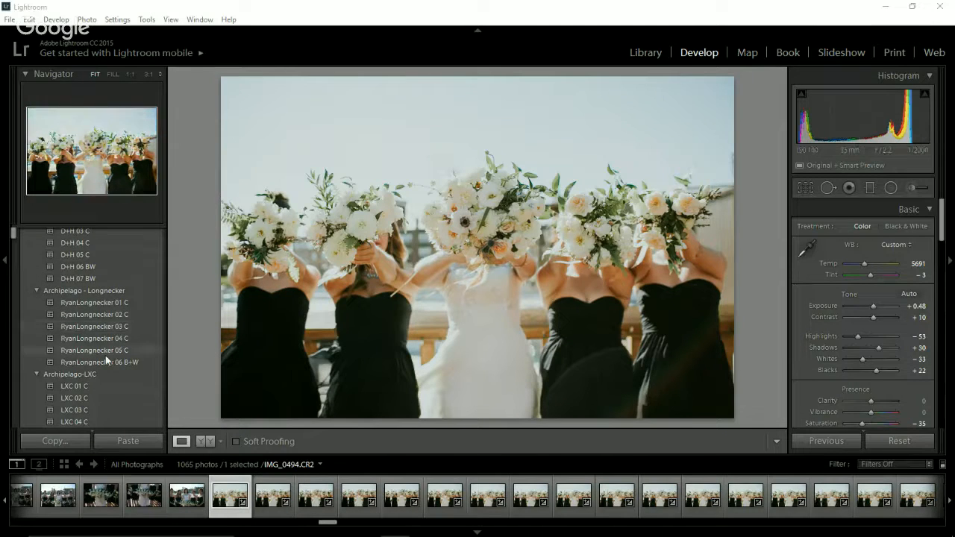
scroll(105, 355, "down", 3)
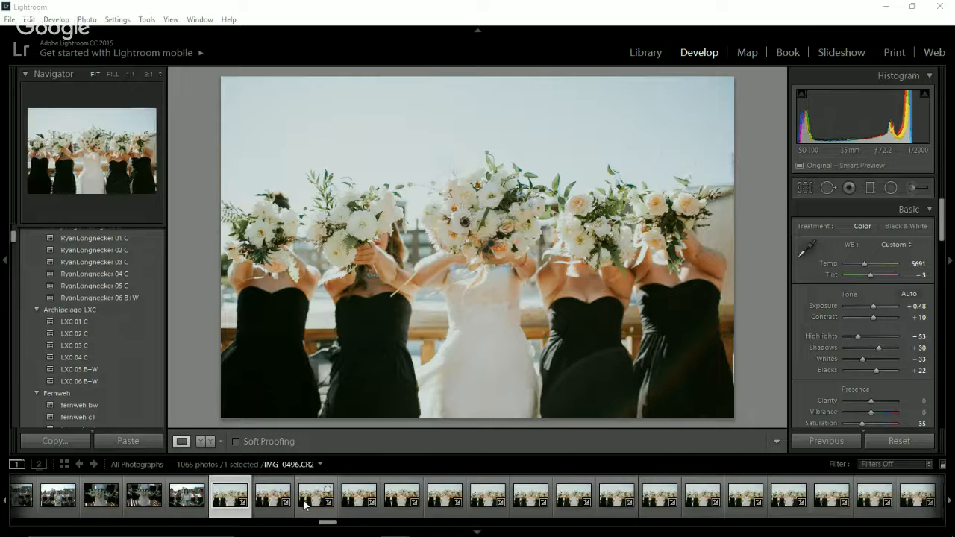
left_click(272, 514)
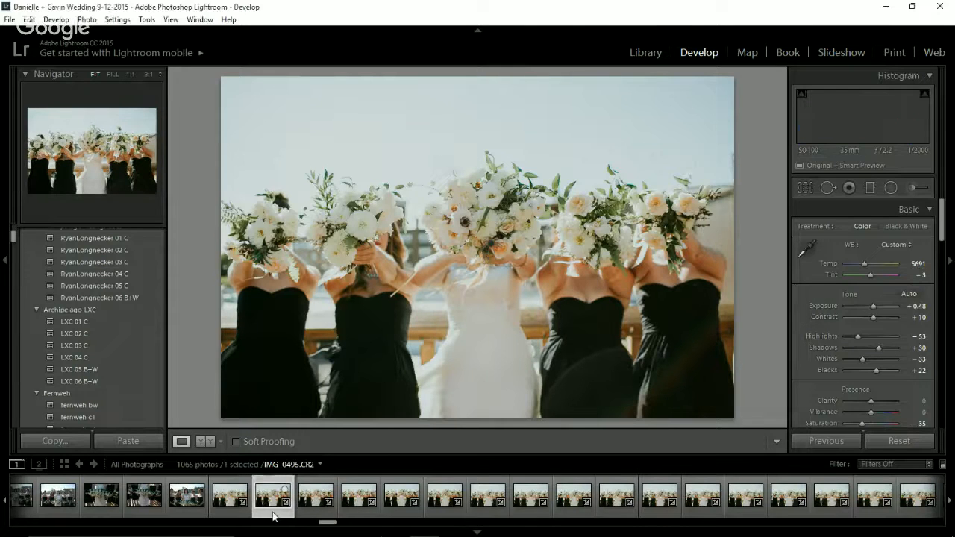
left_click(321, 513)
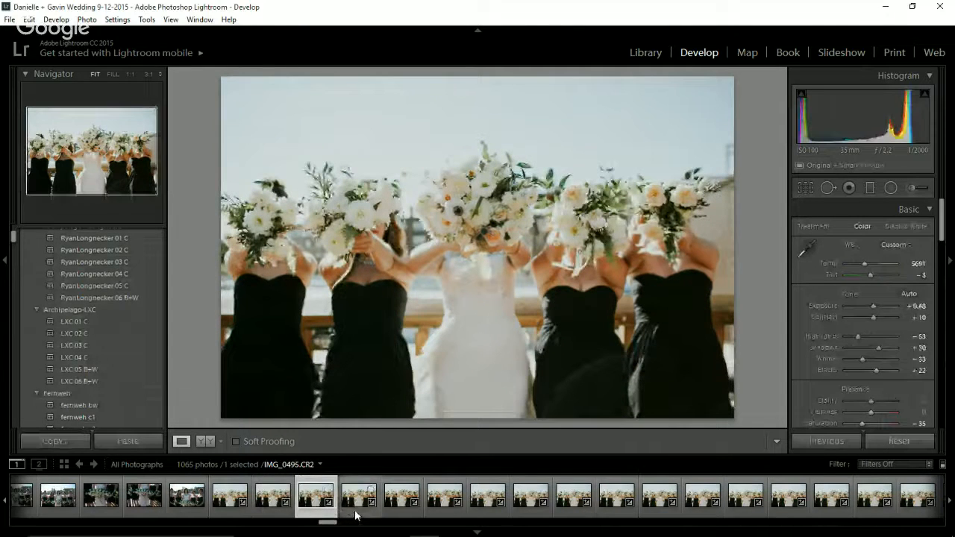
left_click(359, 515)
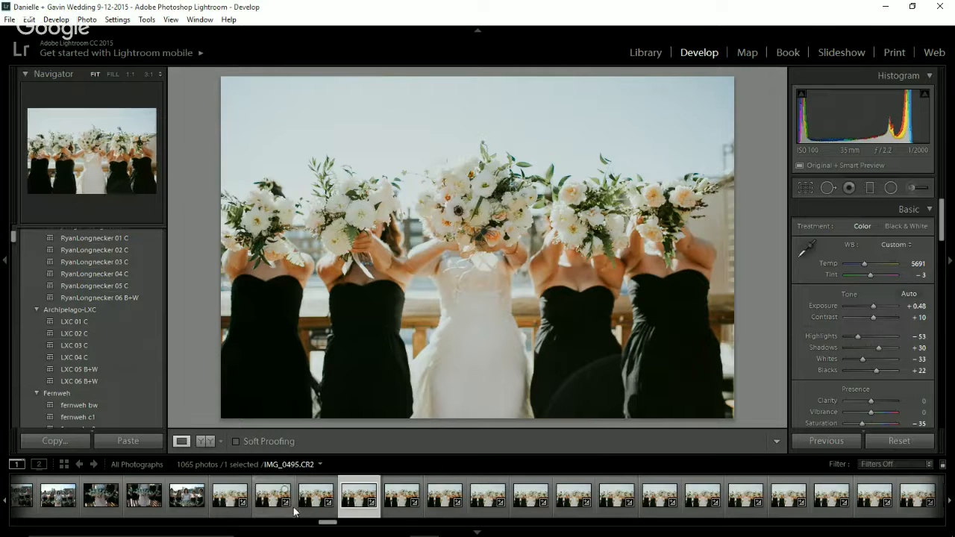
left_click(282, 513)
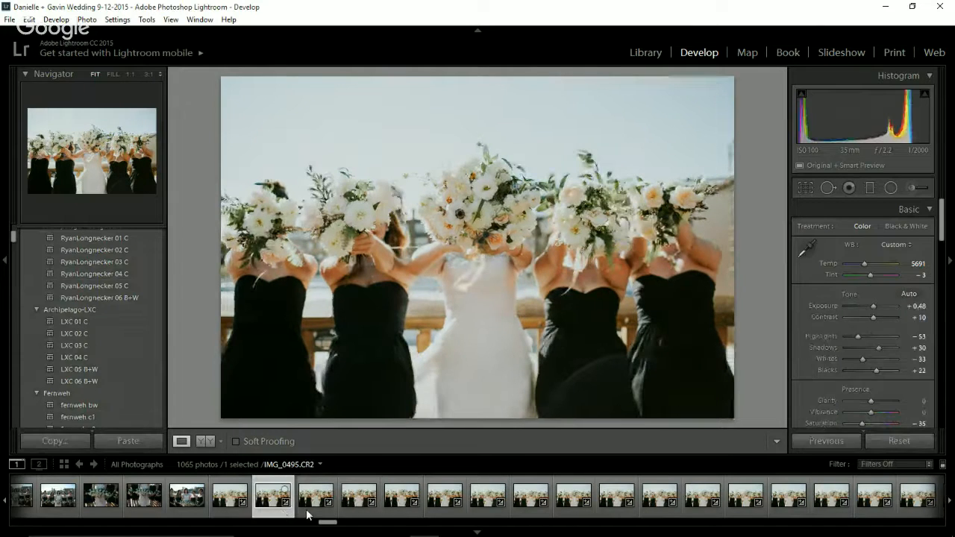
left_click(309, 514)
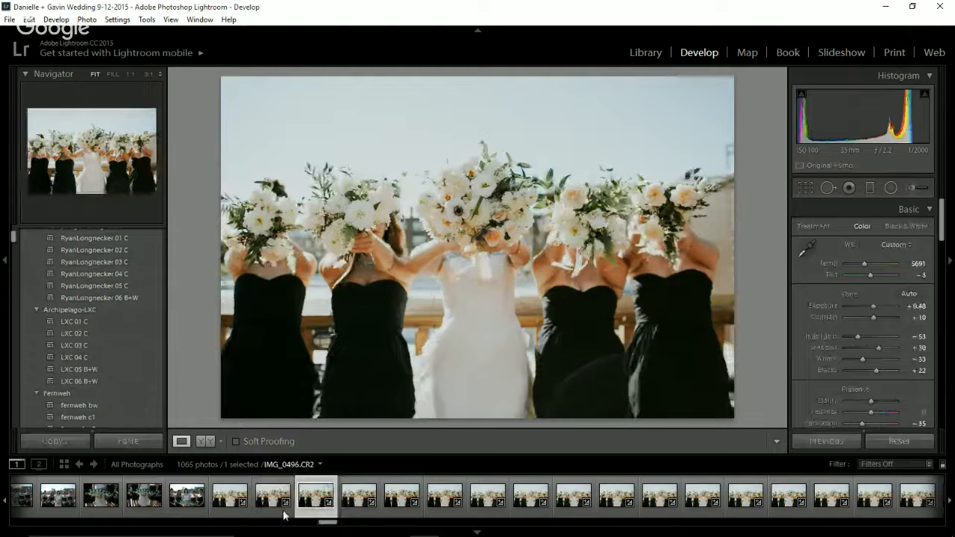
left_click(283, 515)
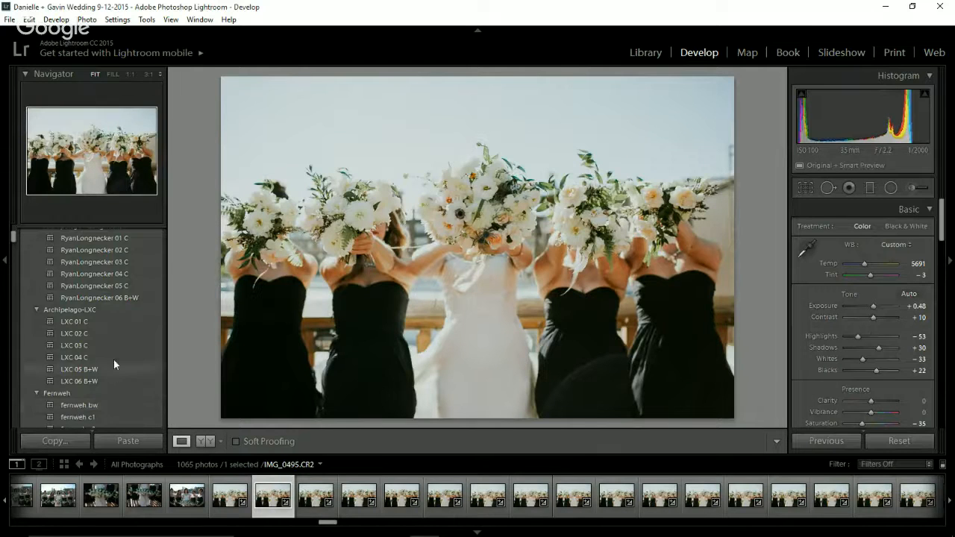
Export the bouquet photos IMG_0494 through IMG_0516 together with the "normal edits" user preset into the edits subfolder.
left_click(541, 489)
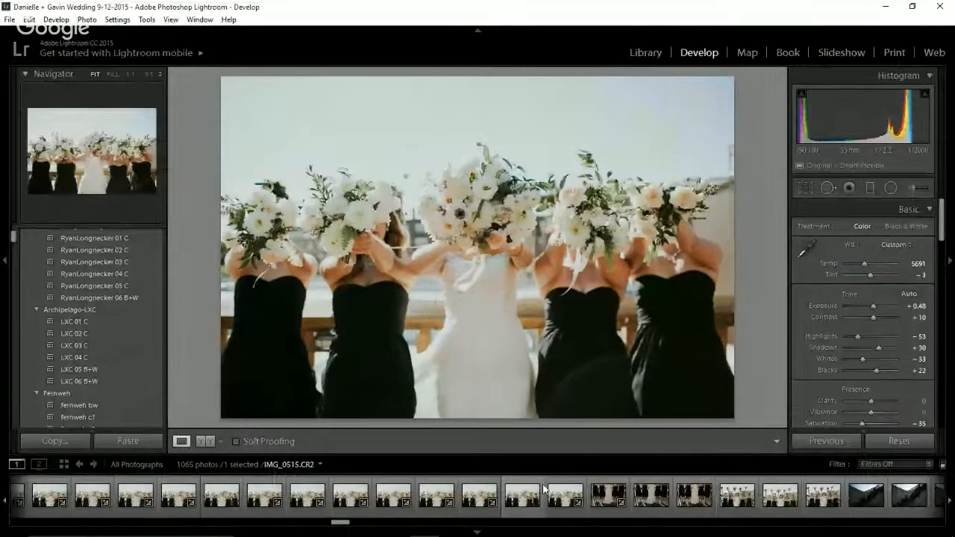
left_click(570, 507)
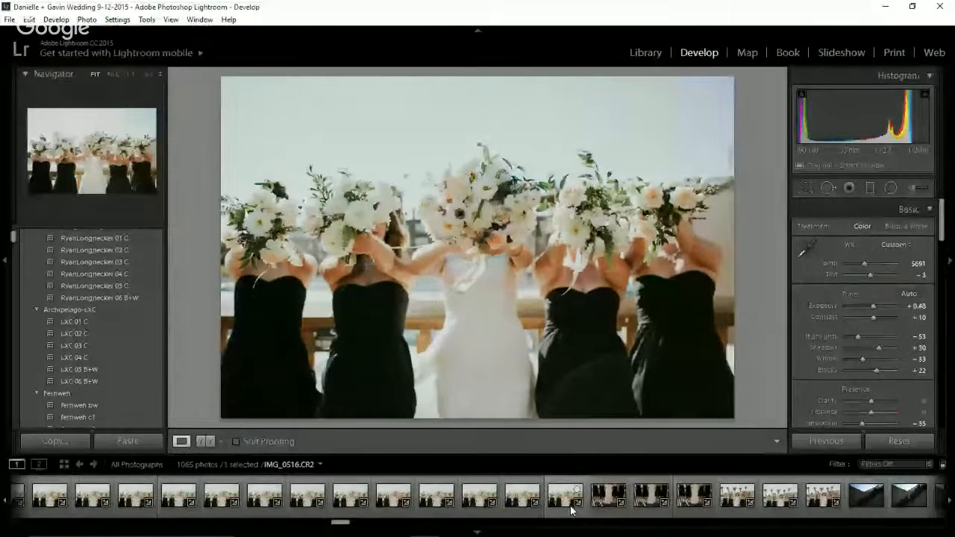
left_click(570, 507)
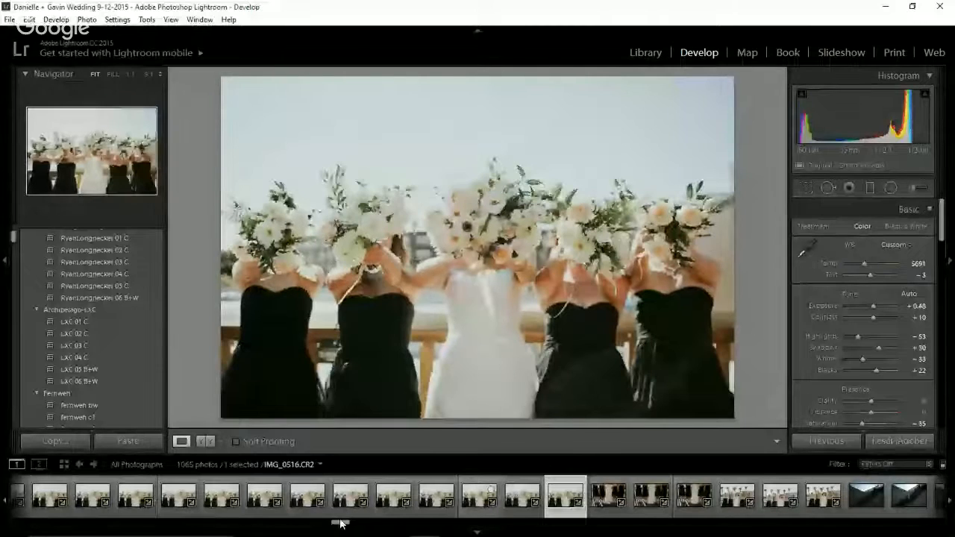
left_click(300, 523)
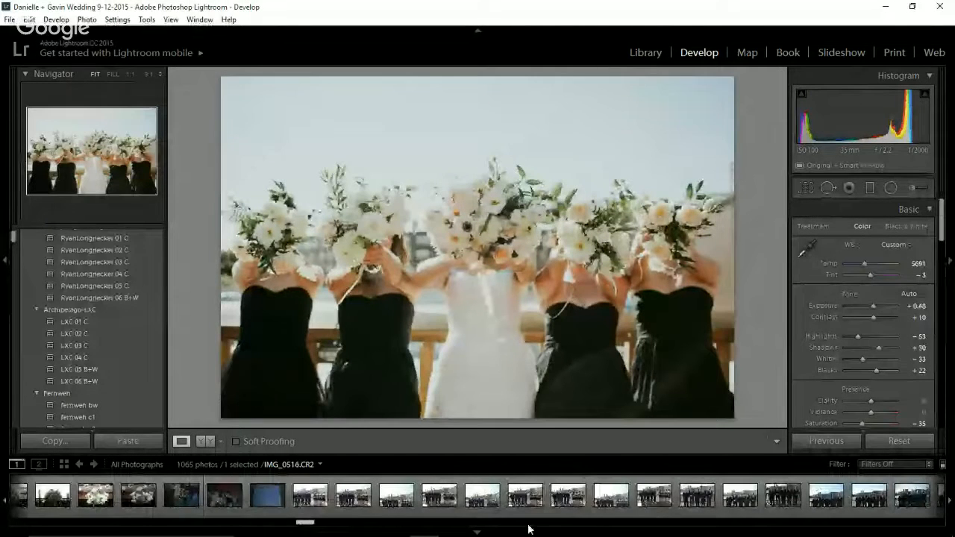
left_click_drag(305, 522, 324, 527)
left_click(380, 512, "shift")
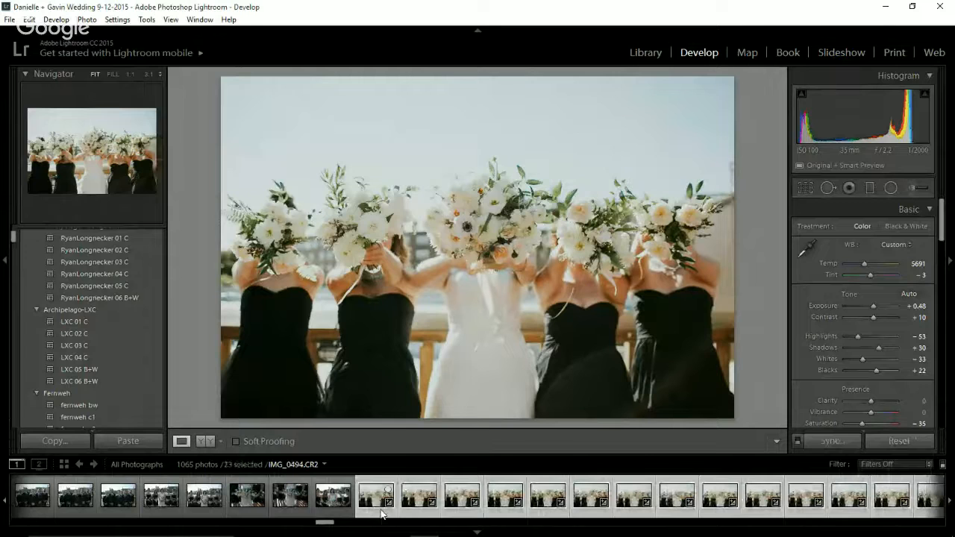
right_click(382, 512)
mouse_move(437, 449)
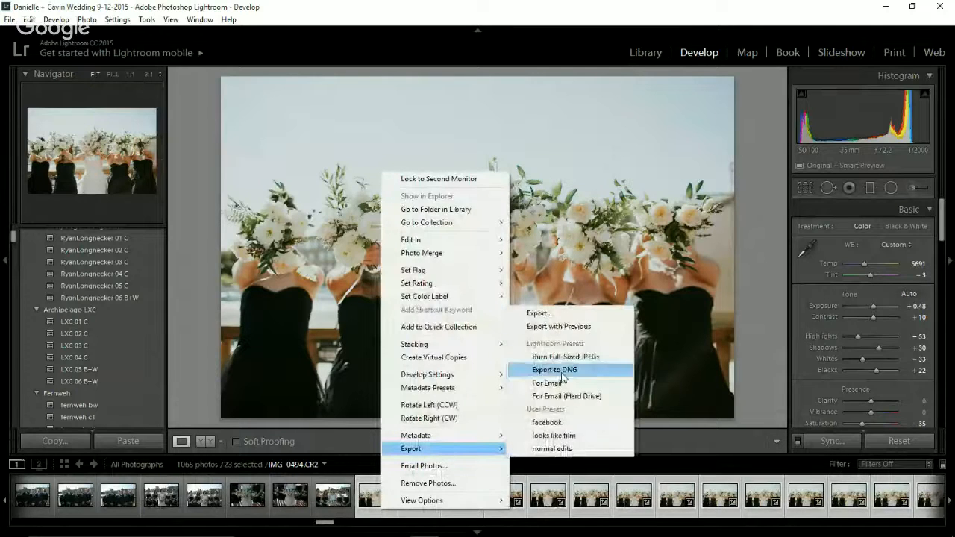
left_click(564, 314)
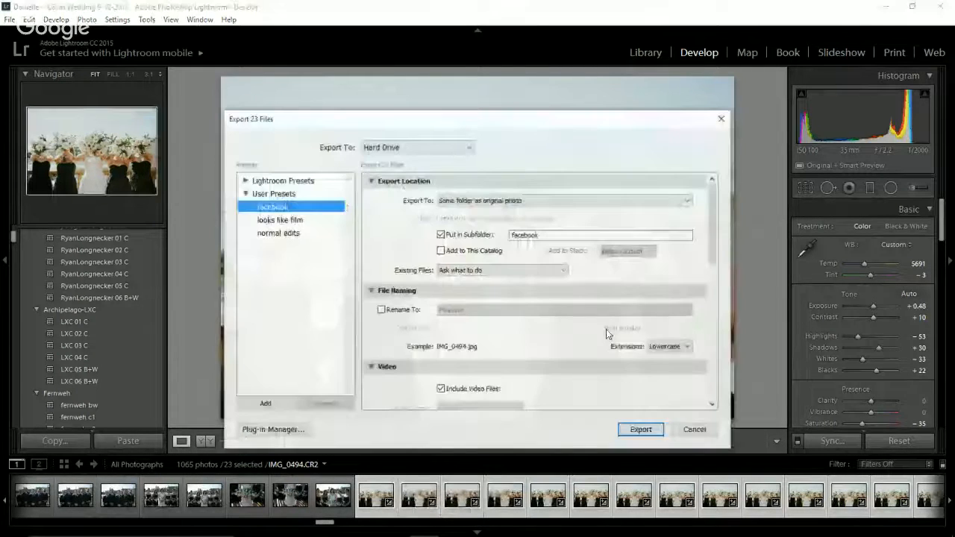
left_click(291, 235)
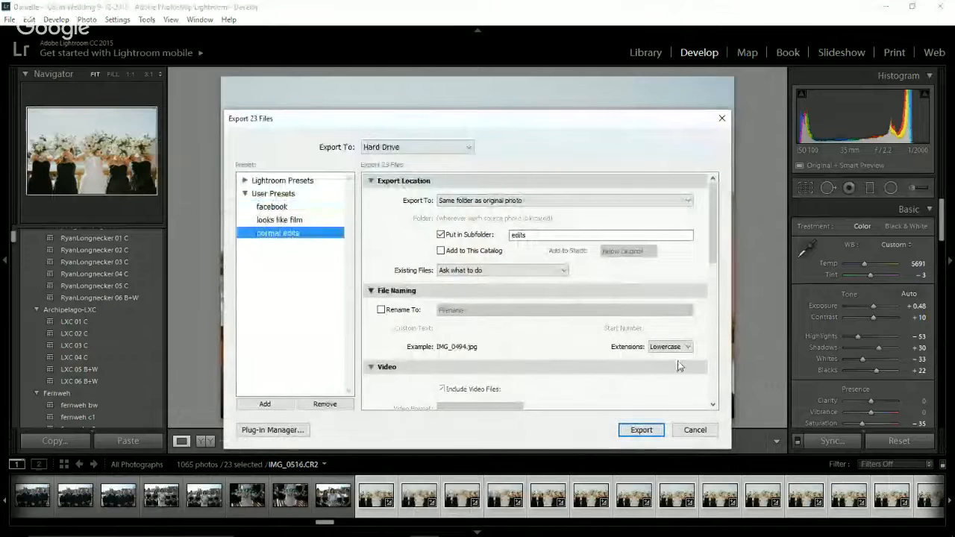
left_click(640, 430)
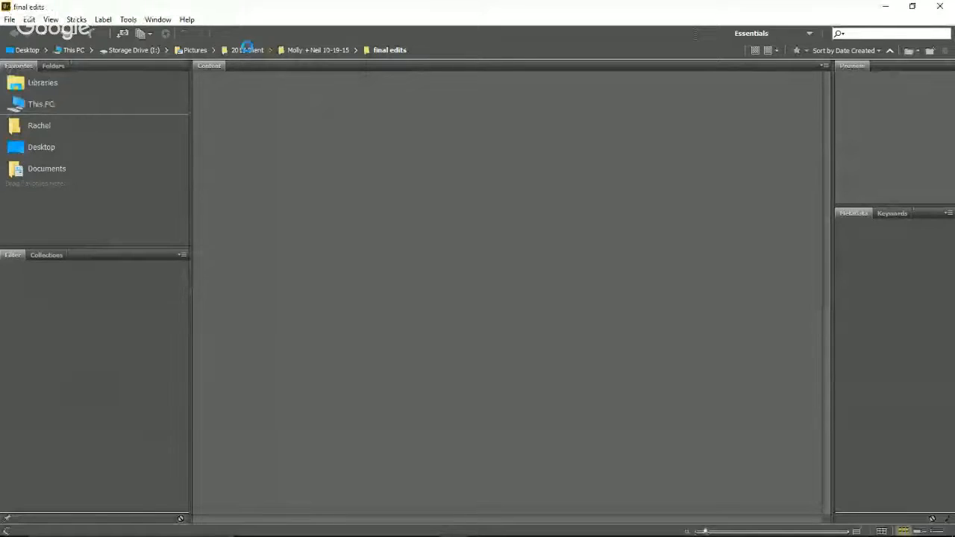
In Bridge, load IMG_0494.jpg through IMG_0516.jpg from the 9-12-2015 wedding's edits folder into Photoshop layers and dismiss the welcome screen.
left_click(249, 50)
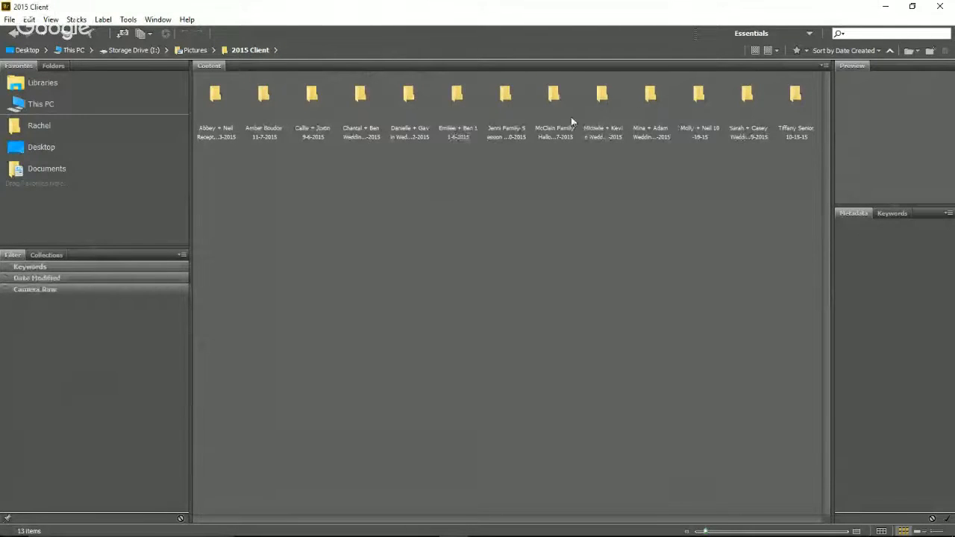
double_click(407, 117)
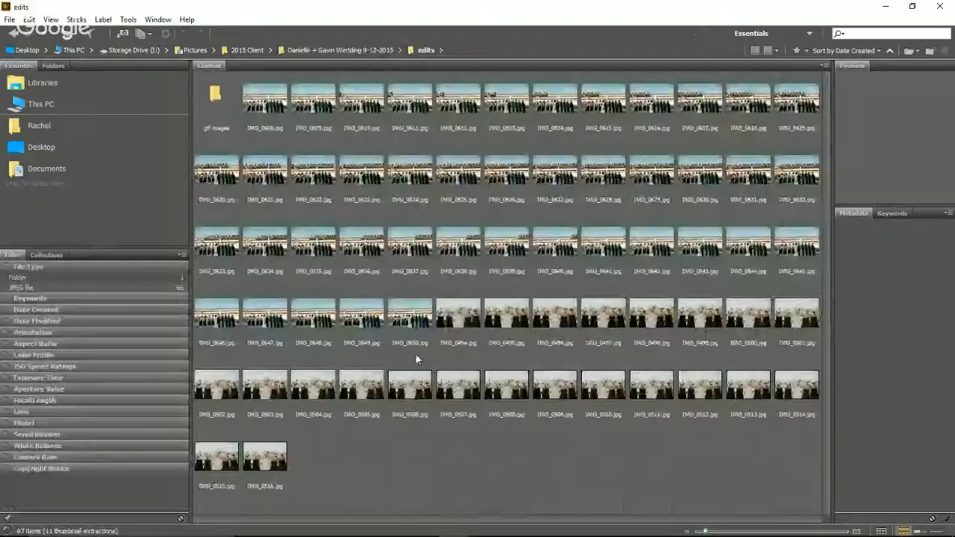
left_click(447, 319)
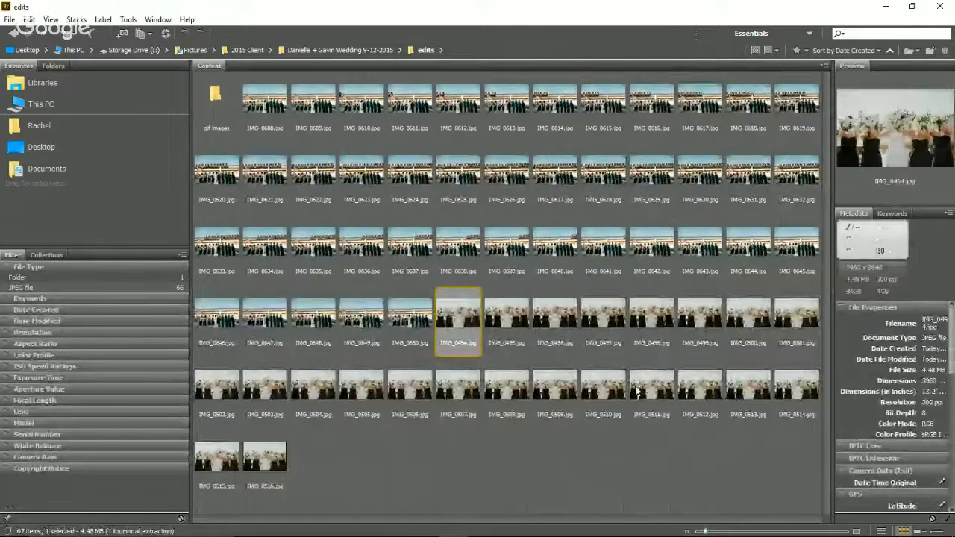
left_click(270, 465, "shift")
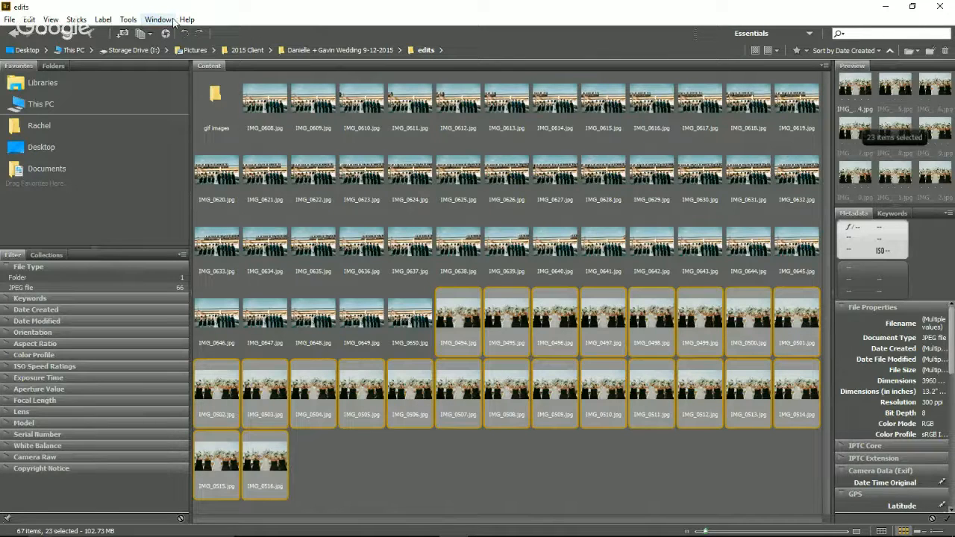
left_click(129, 22)
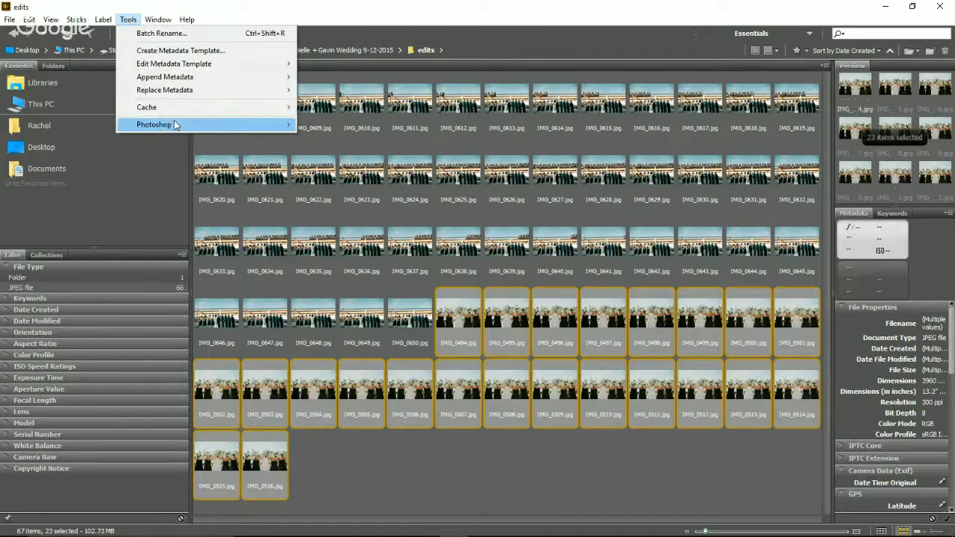
mouse_move(176, 127)
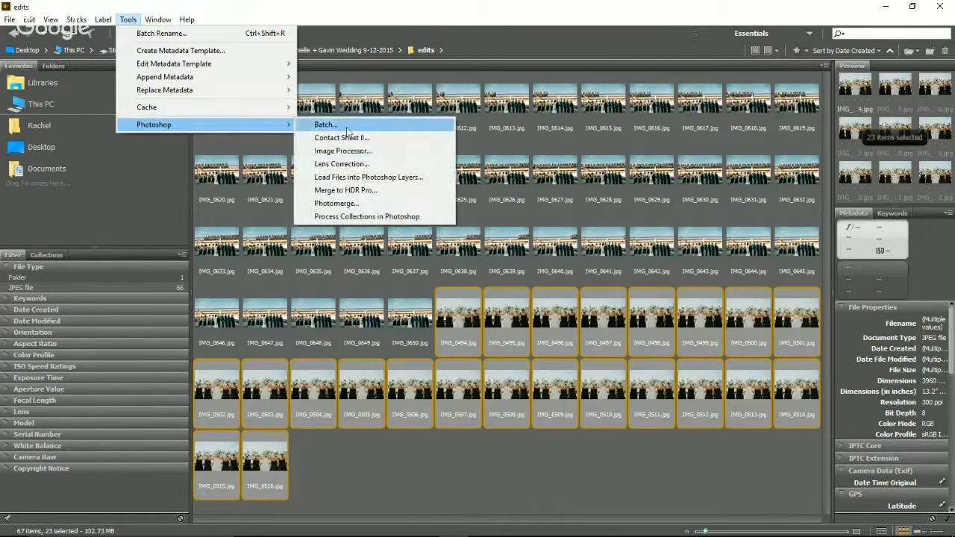
left_click(401, 180)
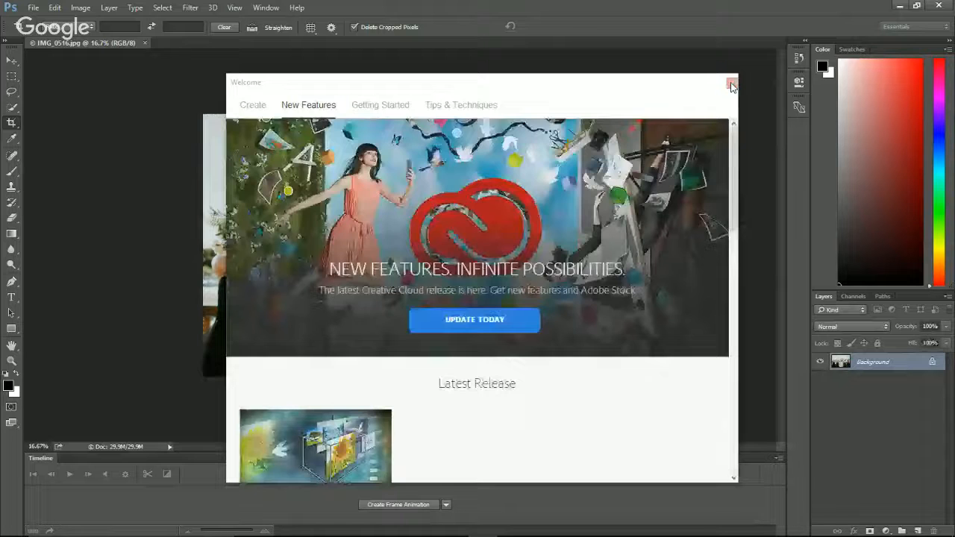
left_click(731, 84)
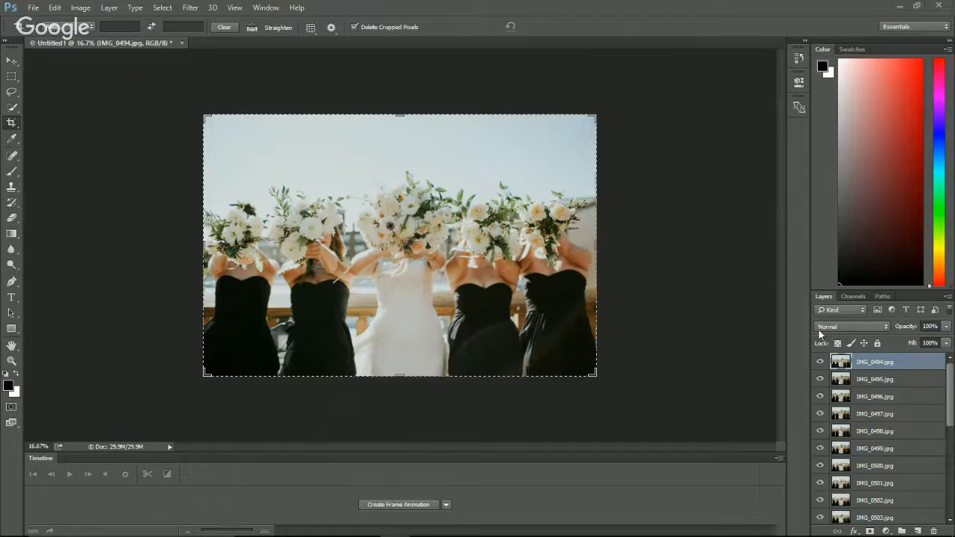
Select all layers from IMG_0494.jpg to IMG_0516.jpg and auto-align them with the Auto projection.
scroll(830, 381, "down", 5)
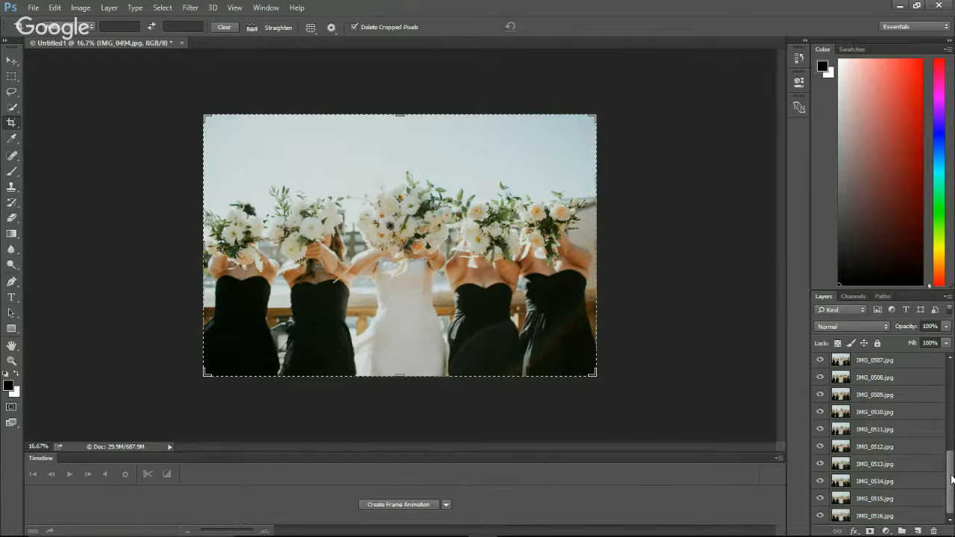
mouse_move(951, 478)
left_mouse_down()
mouse_move(951, 369)
mouse_move(949, 471)
left_mouse_up()
left_click_drag(950, 488, 951, 399)
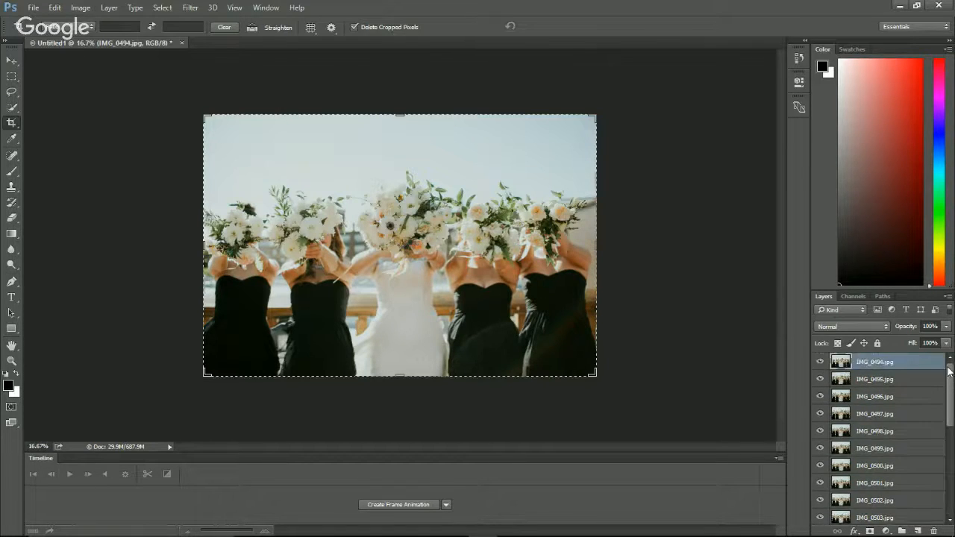
left_click(911, 385)
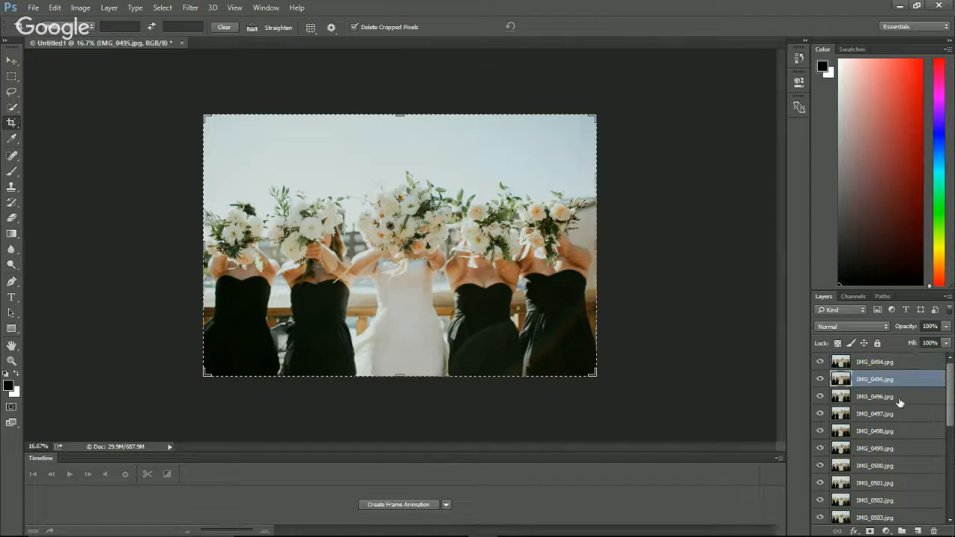
left_click(902, 400)
left_click(929, 363)
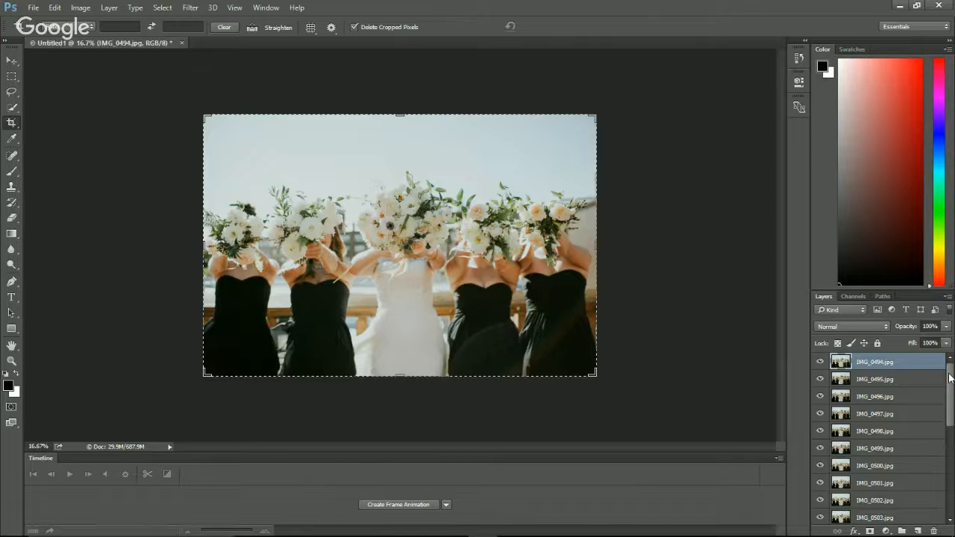
left_click_drag(949, 379, 948, 485)
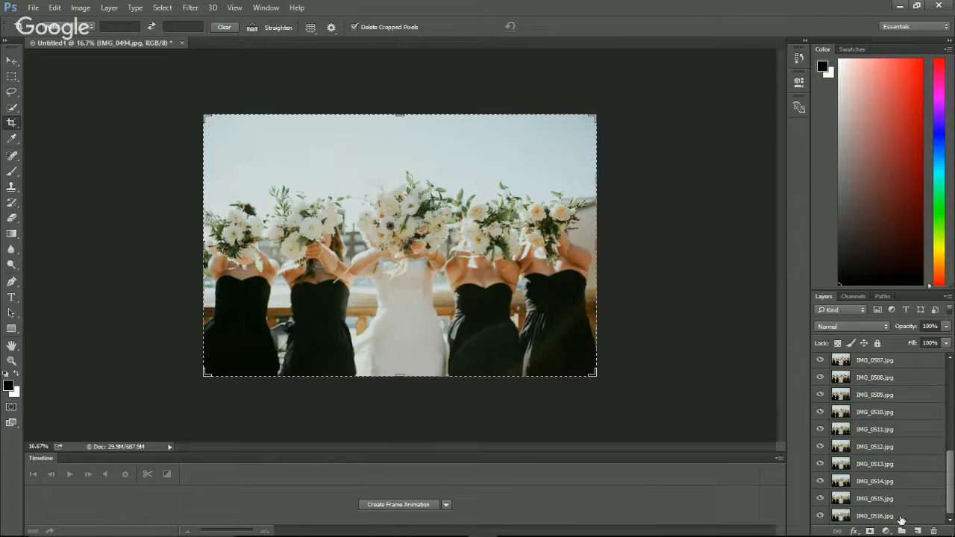
left_click(901, 517, "shift")
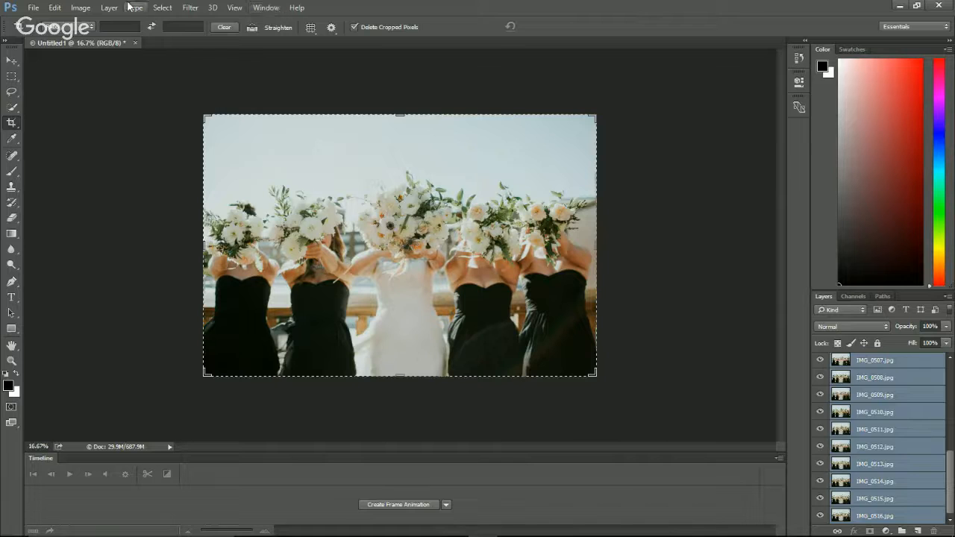
left_click(54, 9)
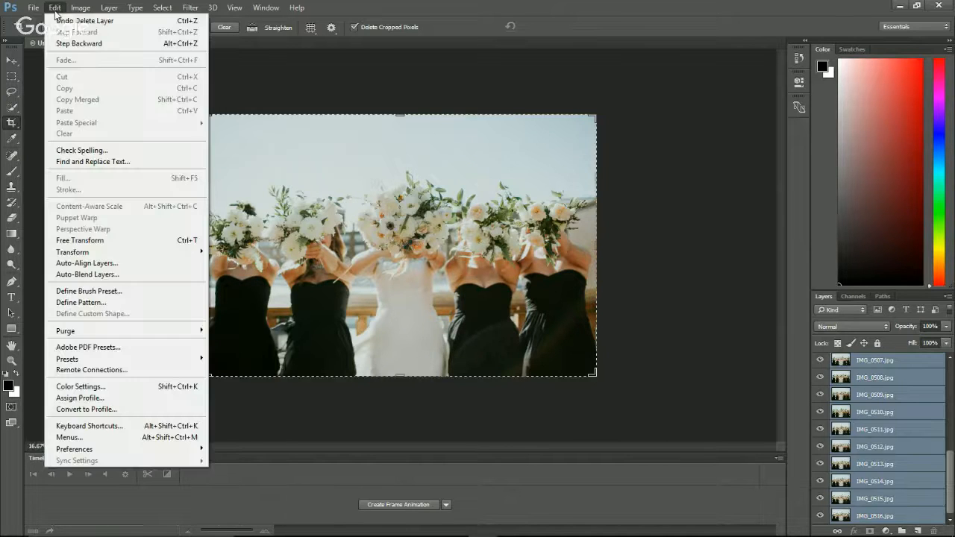
left_click(97, 263)
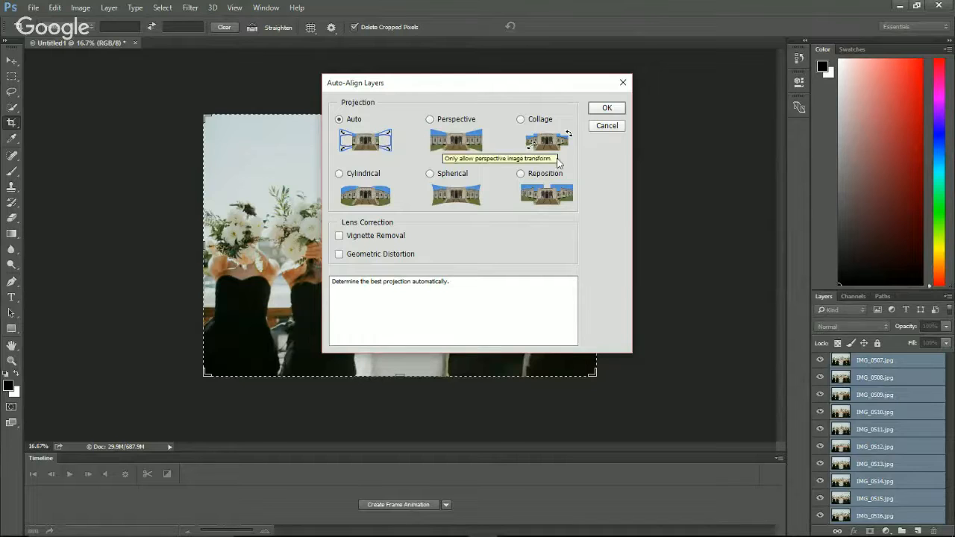
left_click(607, 109)
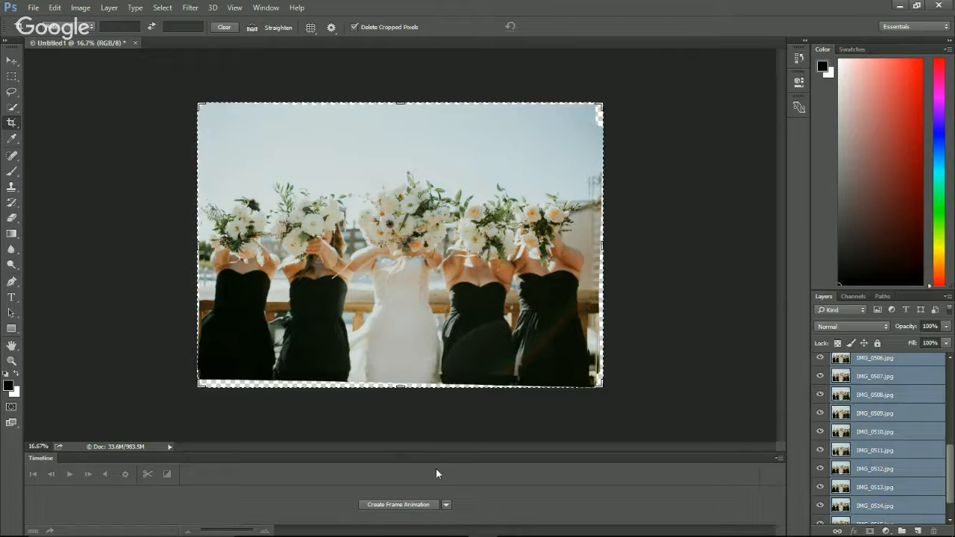
Check that the Timeline is enabled and create a frame animation from the document.
left_click(265, 10)
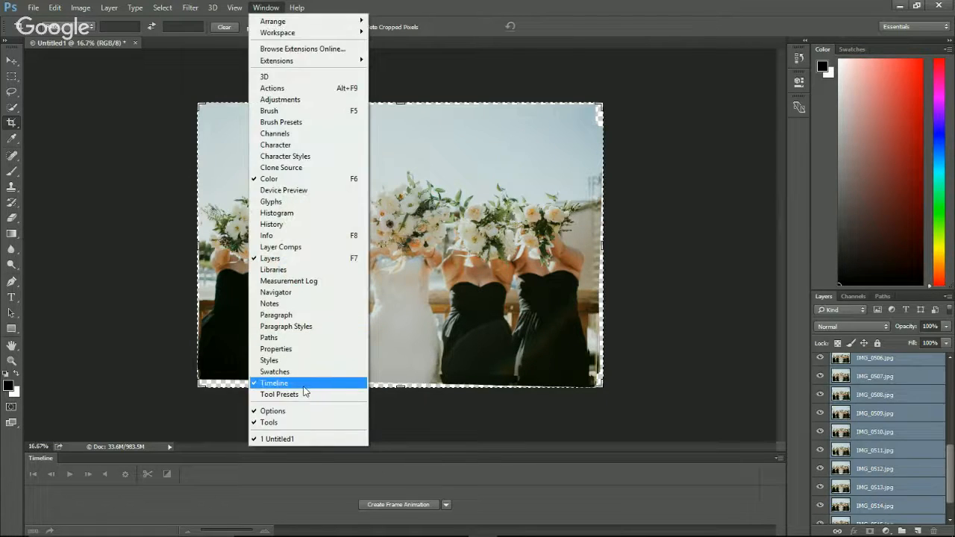
left_click(484, 425)
left_click(447, 504)
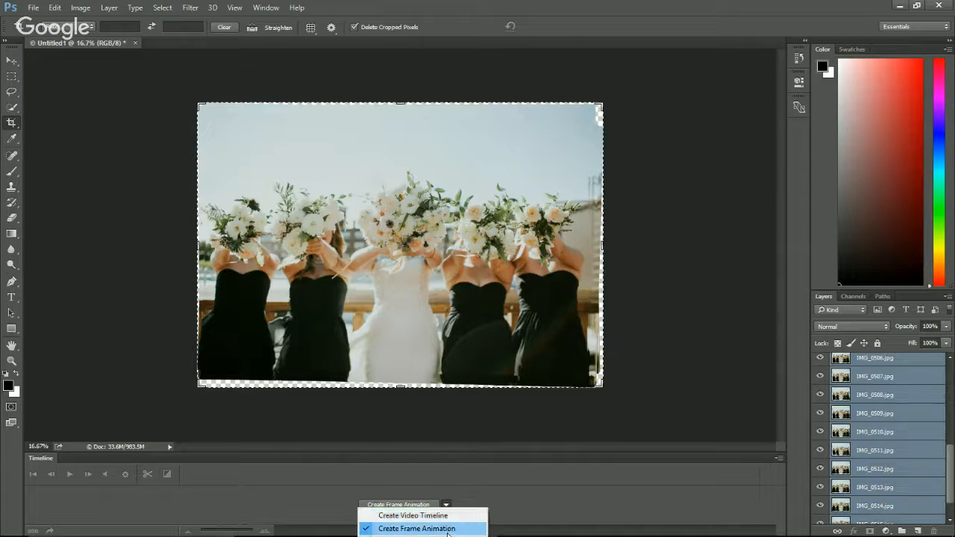
left_click(449, 528)
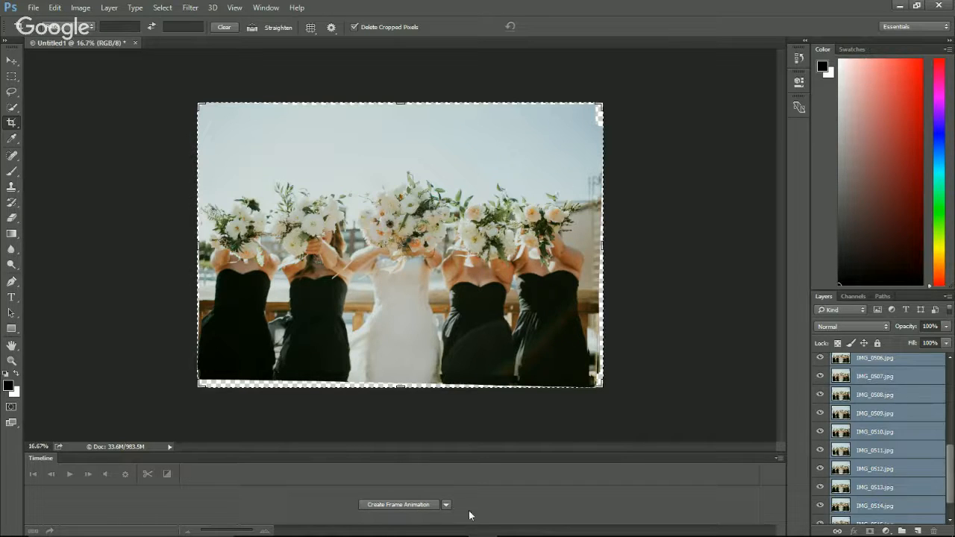
left_click(422, 506)
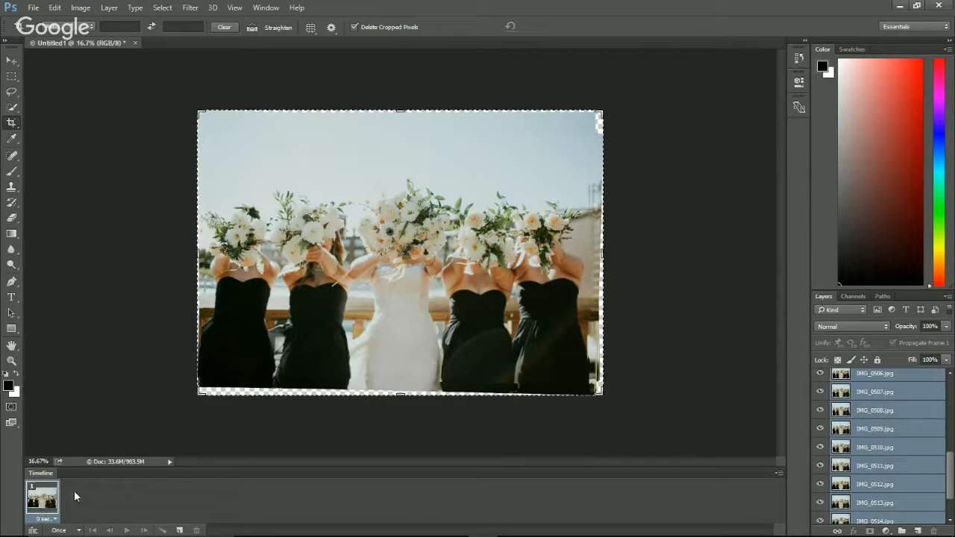
Make animation frames from the aligned layers and reverse the frame order.
left_click(778, 473)
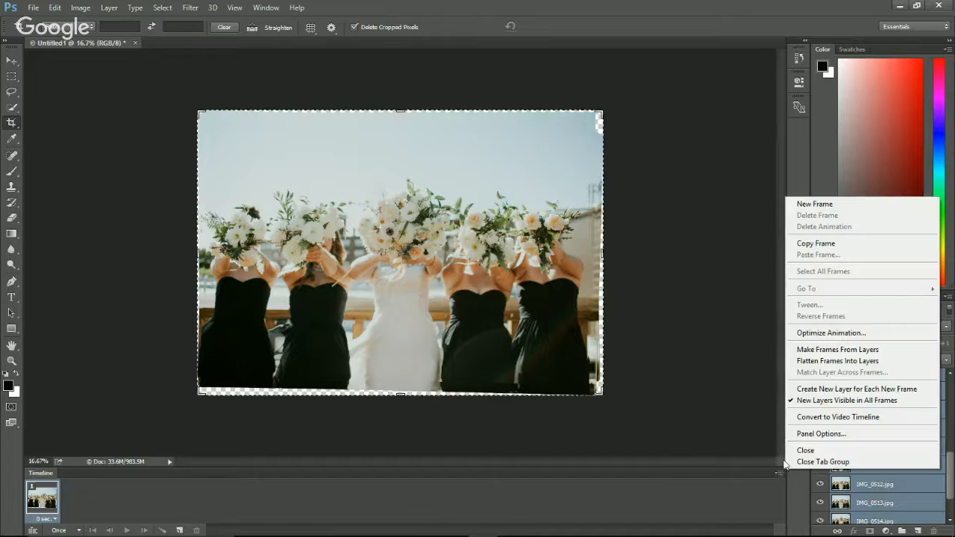
left_click(811, 351)
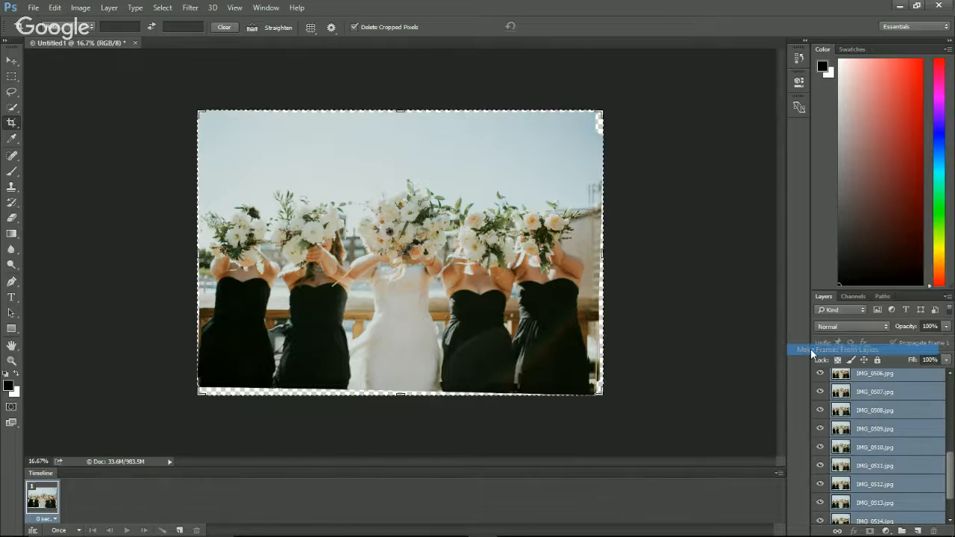
left_click(778, 473)
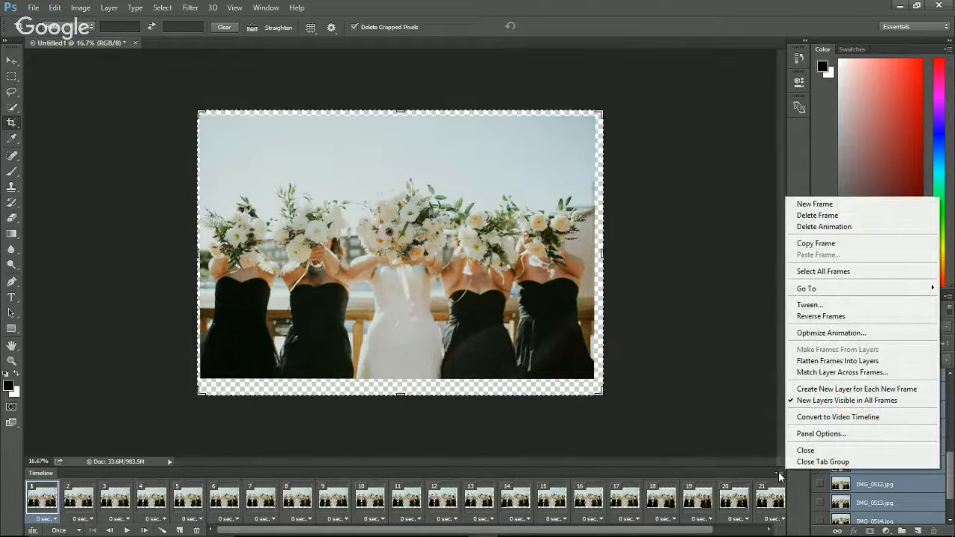
left_click(825, 319)
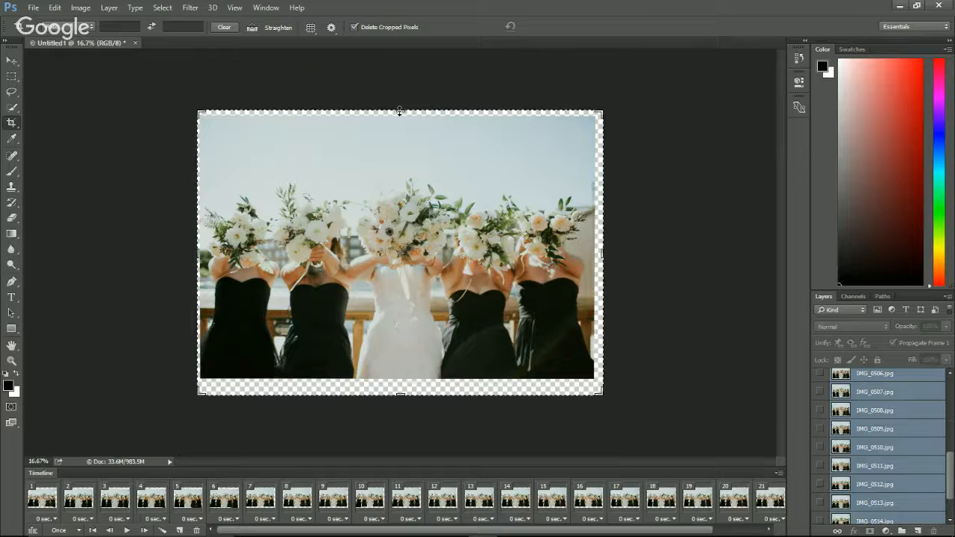
Crop all four sides of the canvas to cut off the transparent borders left by the alignment.
left_click_drag(399, 110, 399, 107)
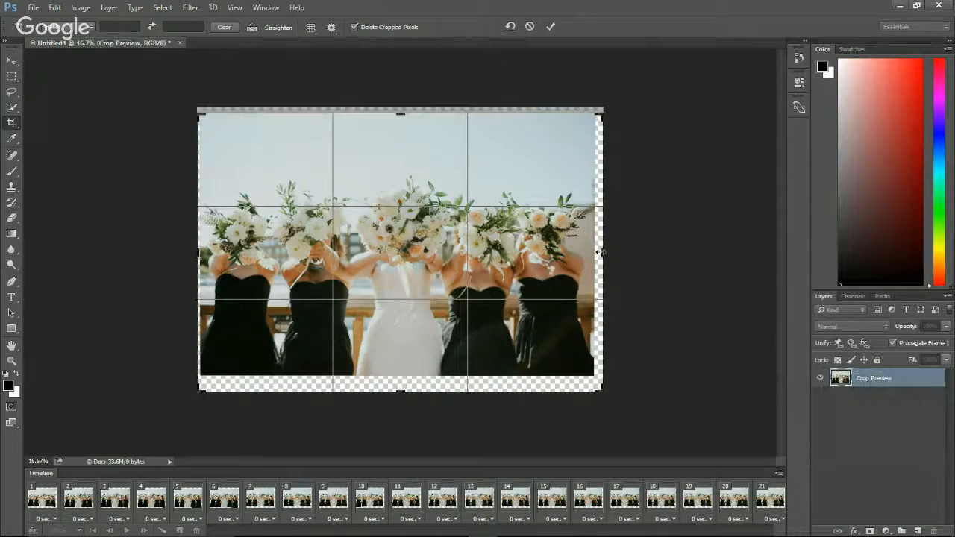
left_click_drag(598, 252, 607, 251)
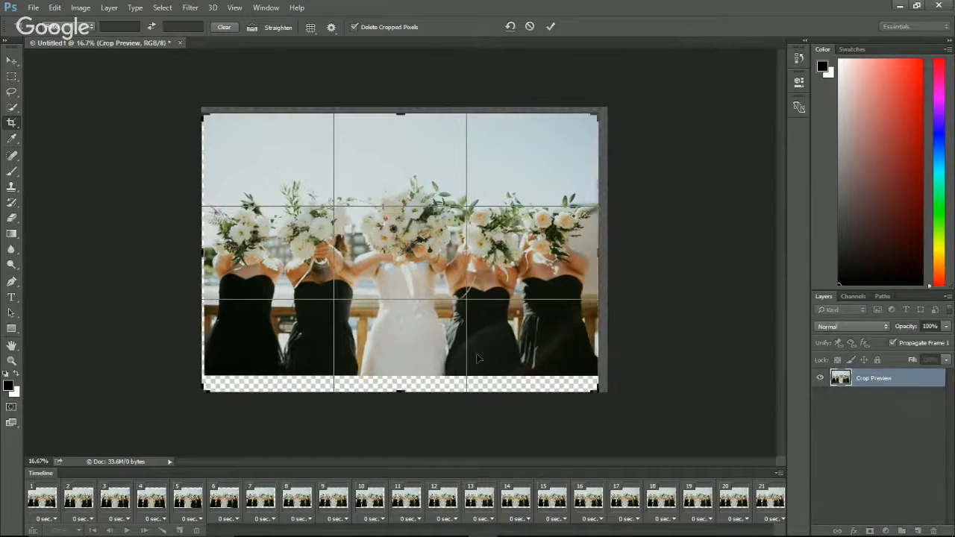
left_click_drag(407, 396, 400, 384)
left_click_drag(202, 252, 205, 251)
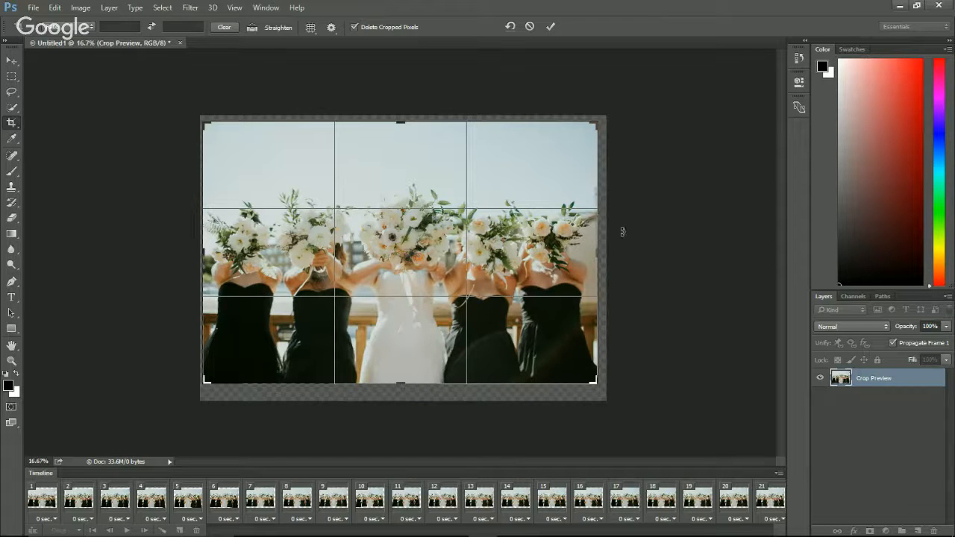
left_click(554, 25)
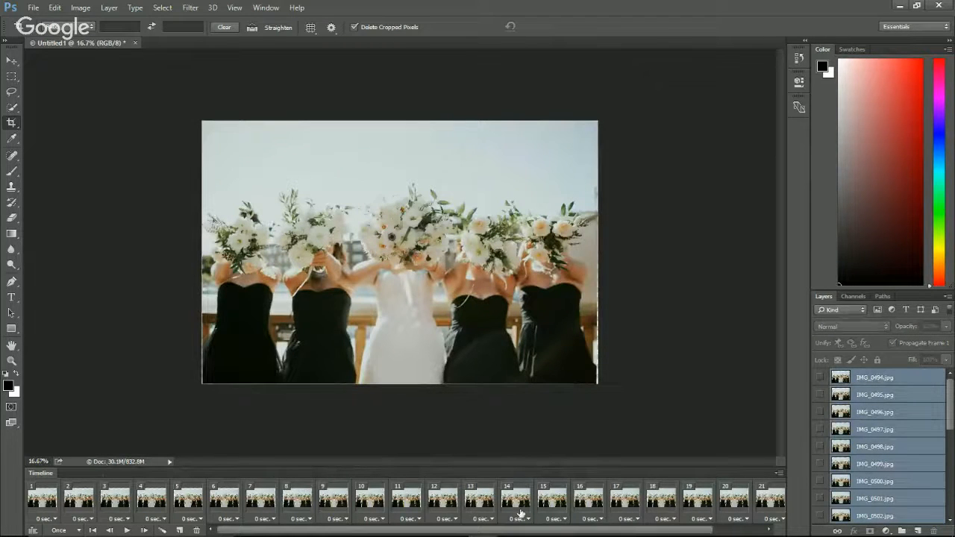
With frame 17 shown, crop the canvas slightly tighter on all four sides to trim its remaining empty edges.
left_click(619, 510)
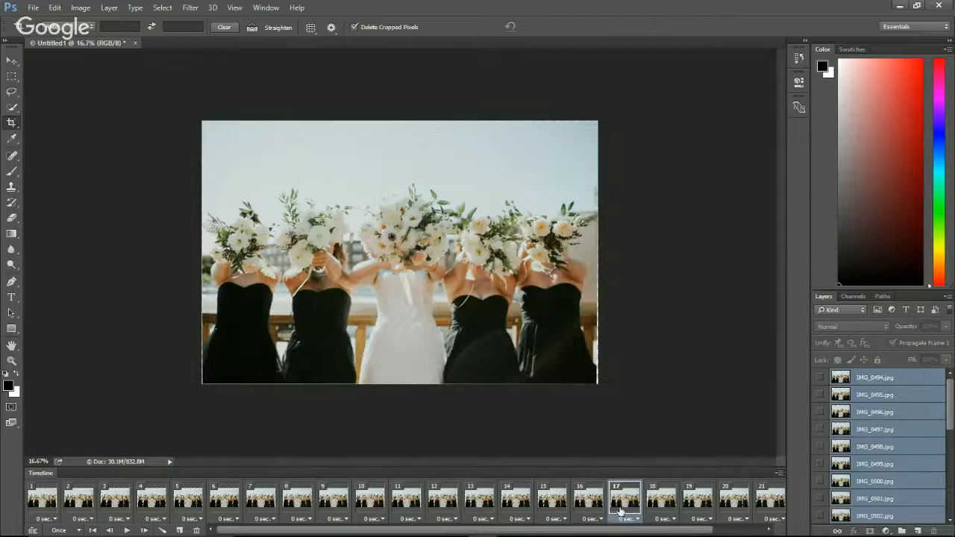
left_click(10, 123)
left_click_drag(196, 248, 200, 247)
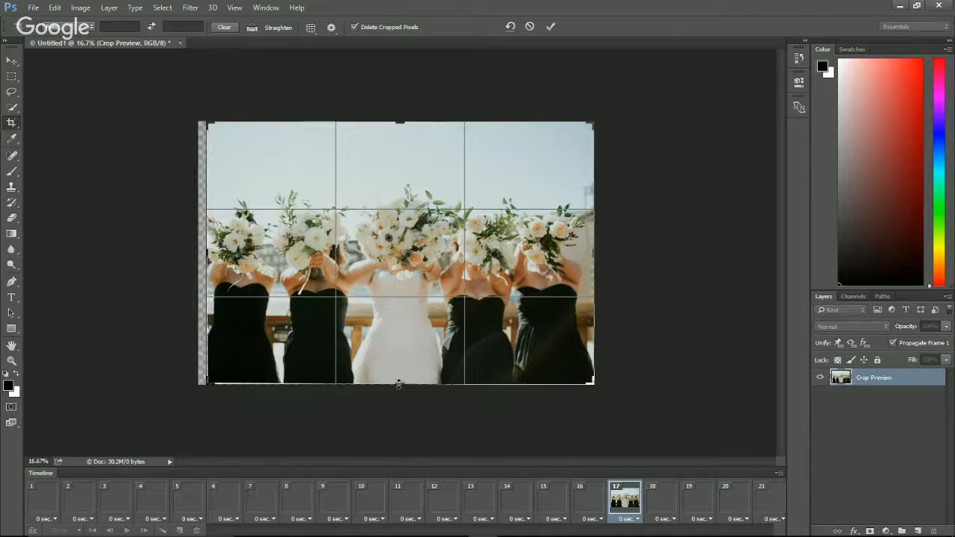
left_click_drag(399, 382, 400, 378)
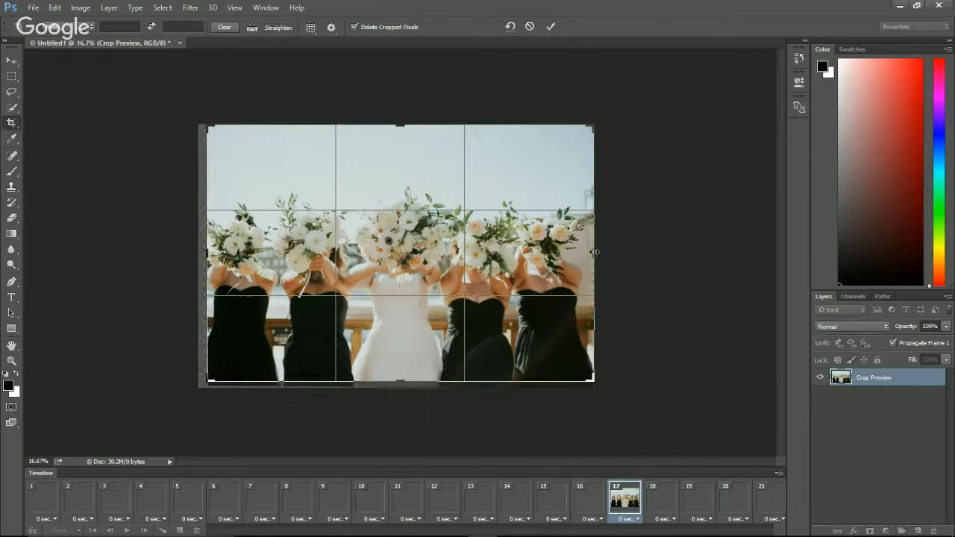
left_click_drag(593, 252, 589, 252)
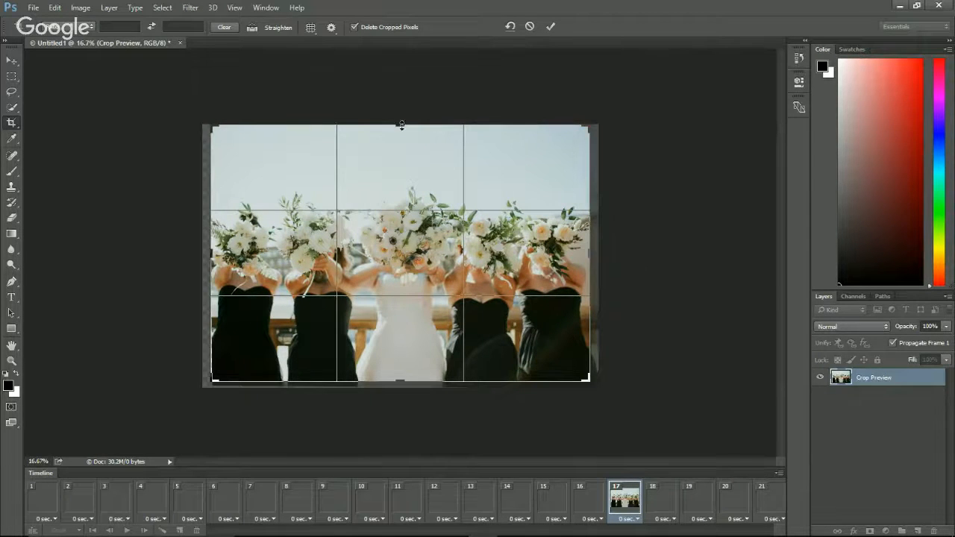
left_click_drag(397, 123, 399, 128)
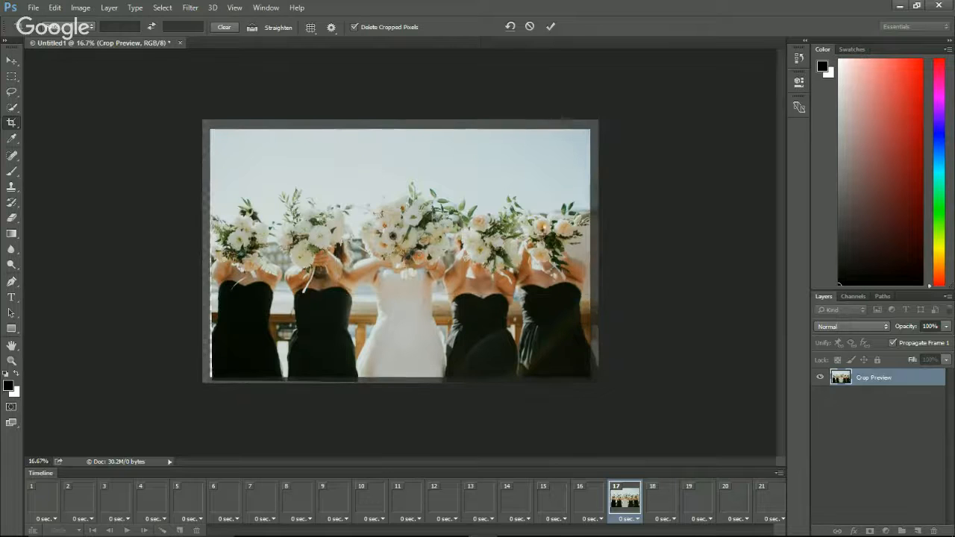
Examine the frames between 11 and 23 for leftover transparent edges.
scroll(720, 512, "down", 2)
left_click(735, 508)
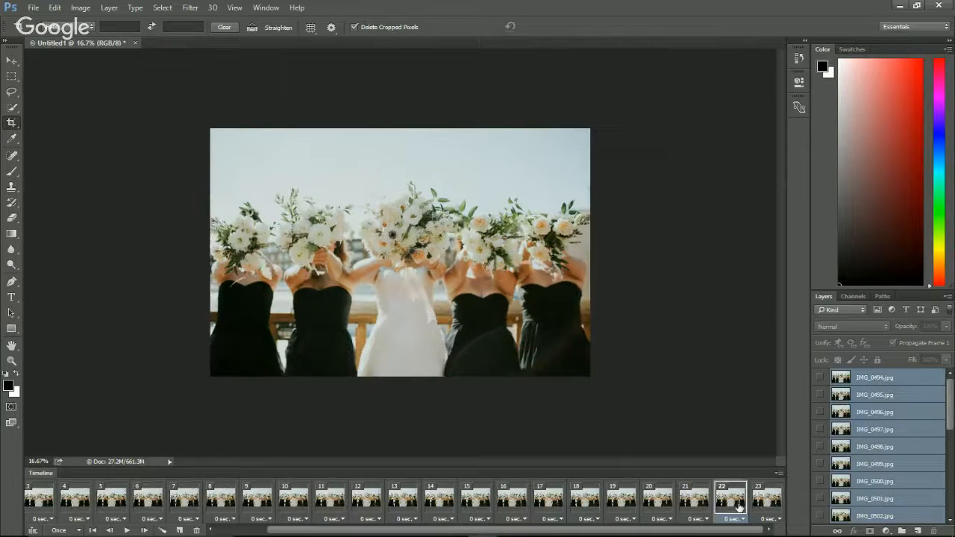
left_click(762, 498)
left_click(449, 503)
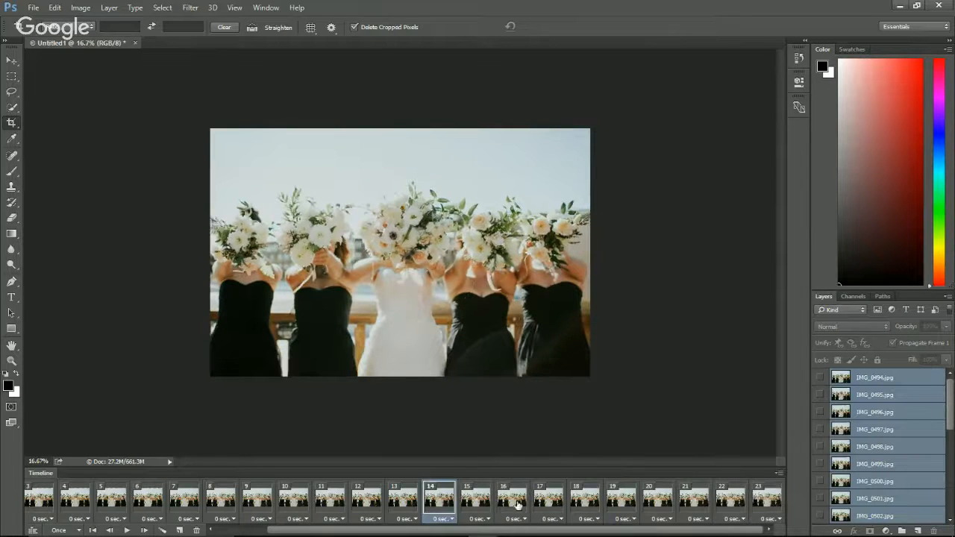
left_click(518, 504)
left_click(584, 503)
left_click(500, 505)
left_click(473, 506)
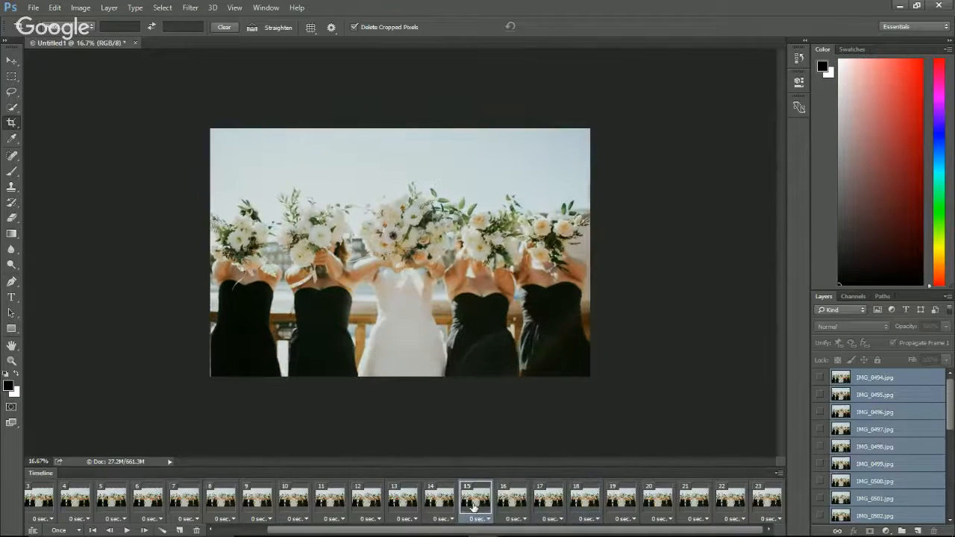
left_click(542, 507)
left_click(593, 506)
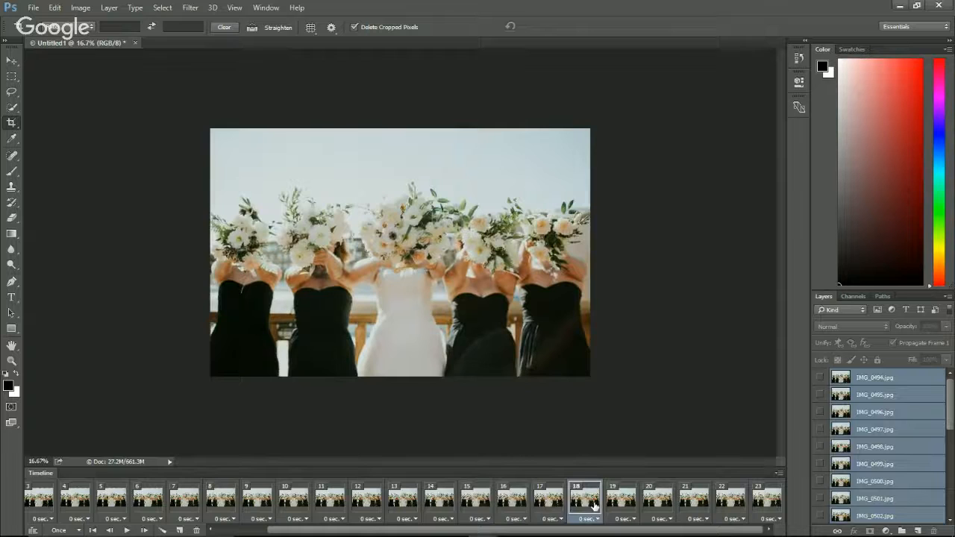
left_click(468, 507)
left_click(435, 508)
left_click(395, 510)
left_click(332, 507)
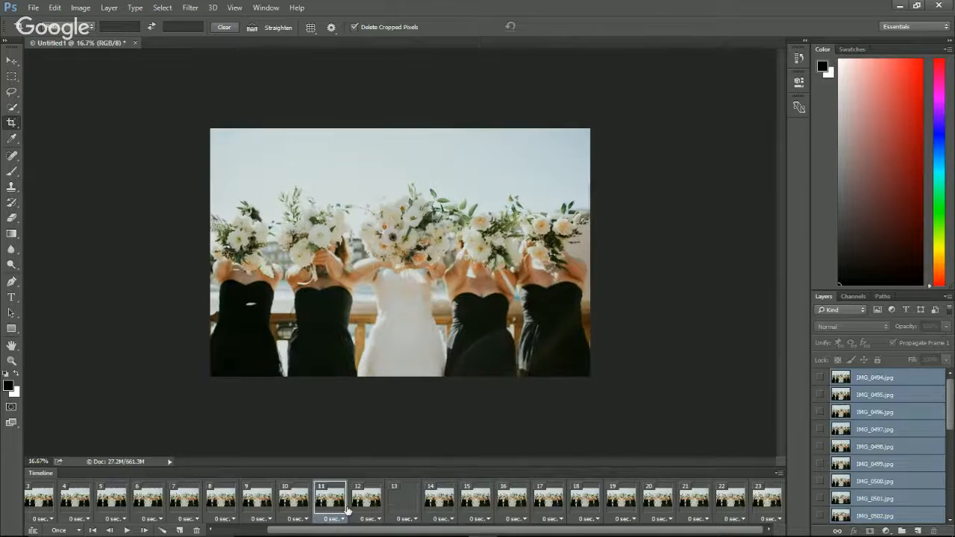
left_click(502, 507)
With frame 17 selected, crop both the left and right sides of the image a little further inward.
left_click(555, 509)
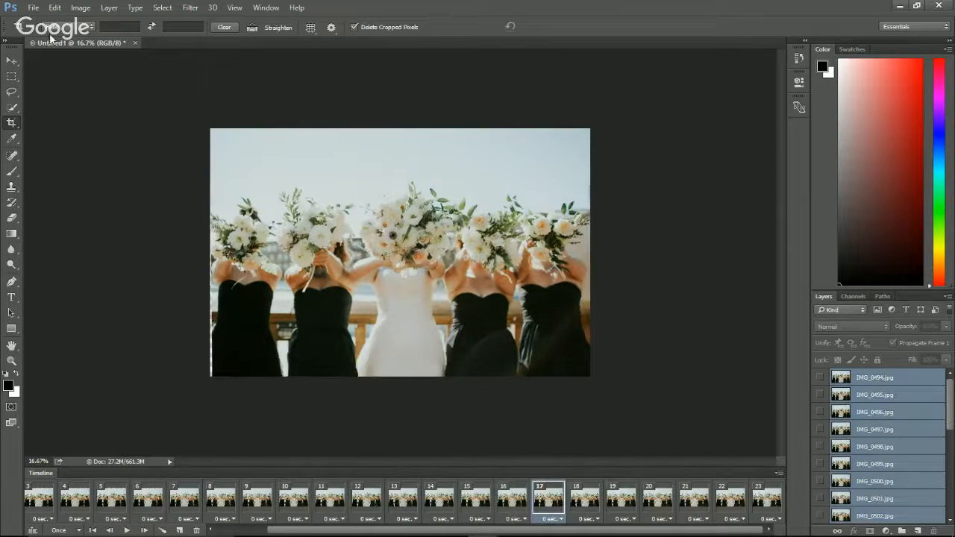
left_click(11, 122)
left_click_drag(209, 252, 214, 254)
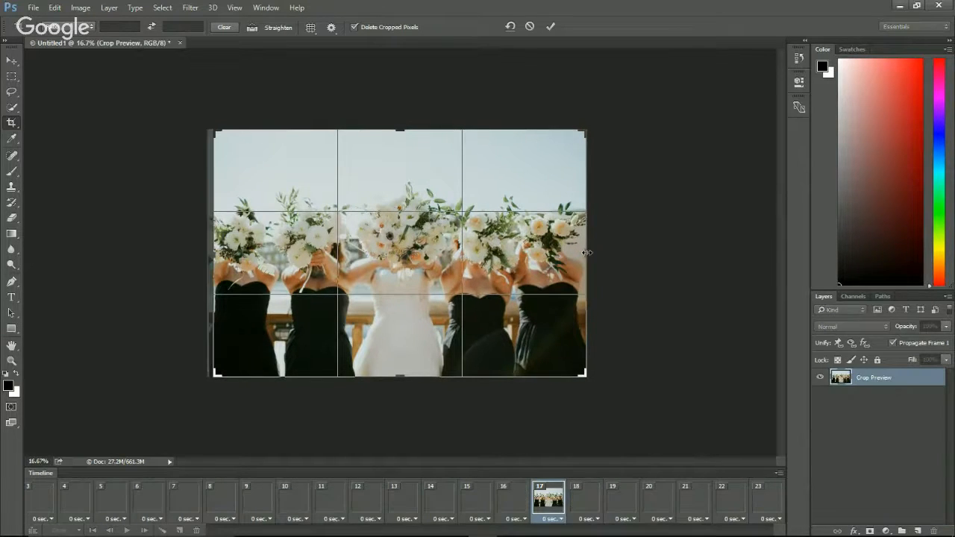
left_click_drag(586, 252, 585, 254)
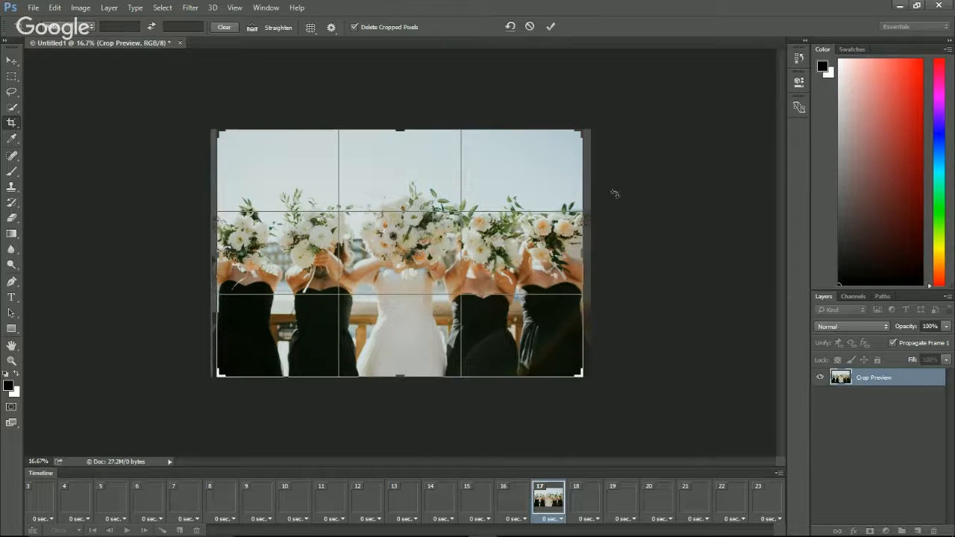
key("Return")
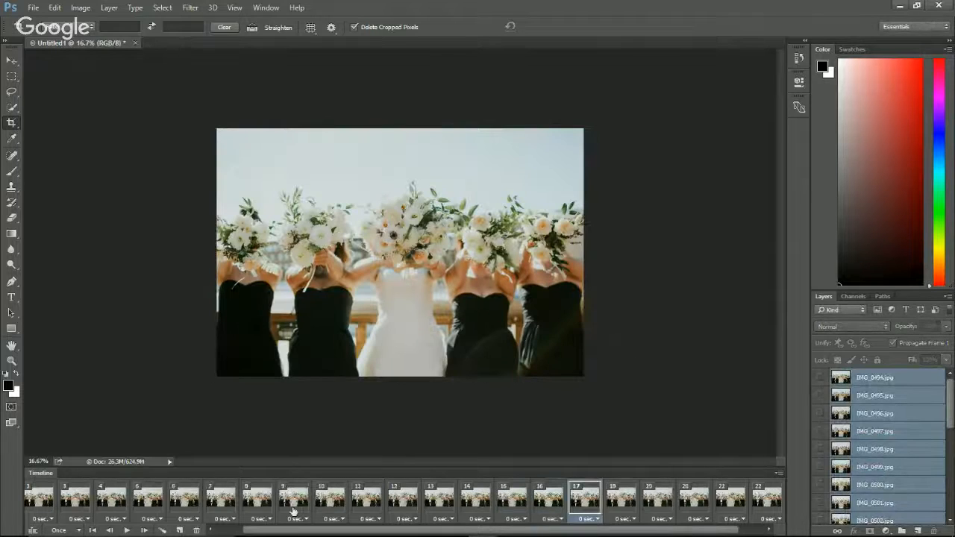
With frame 5 selected, crop away the transparent strip above the sky and trim the left and right edges.
left_click(195, 513)
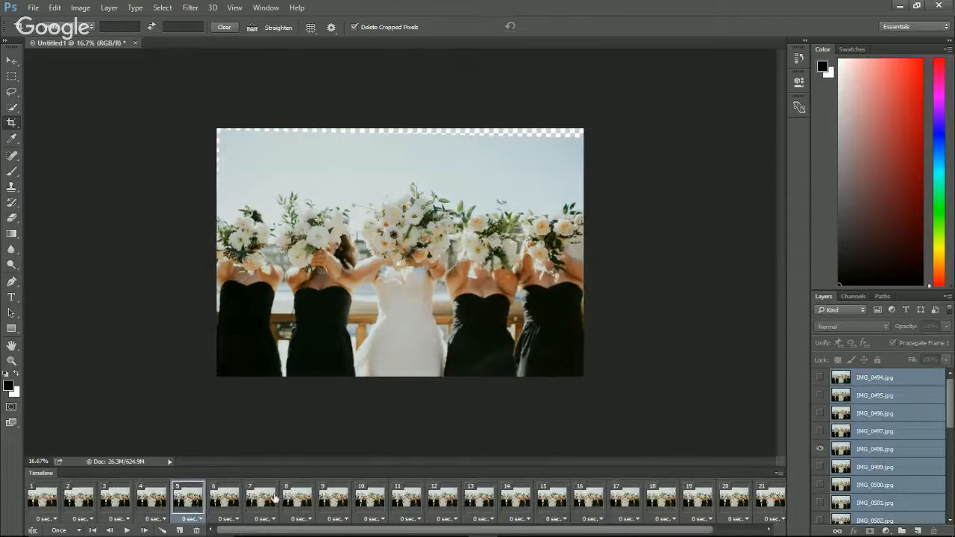
left_click(12, 124)
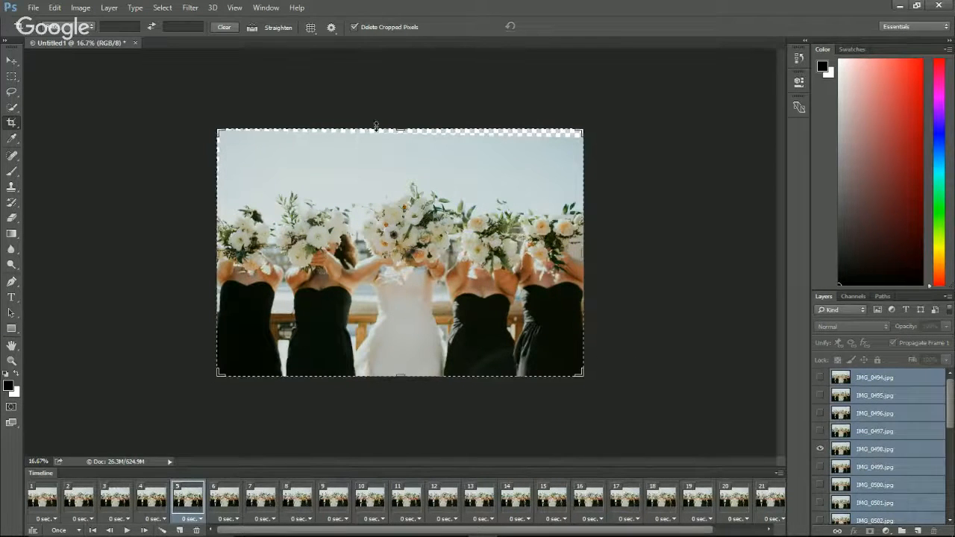
left_click_drag(399, 127, 400, 137)
left_click_drag(218, 247, 220, 249)
left_click_drag(577, 254, 575, 254)
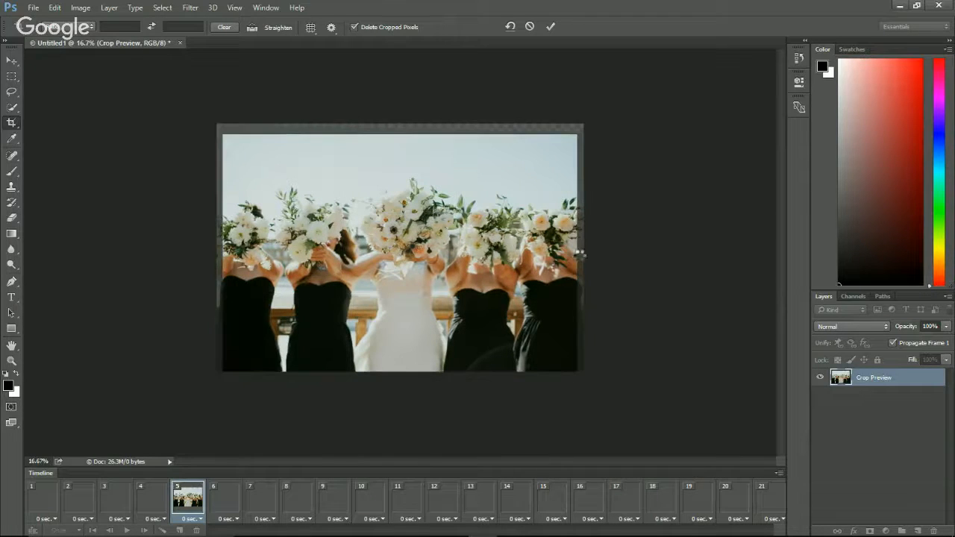
key("Return")
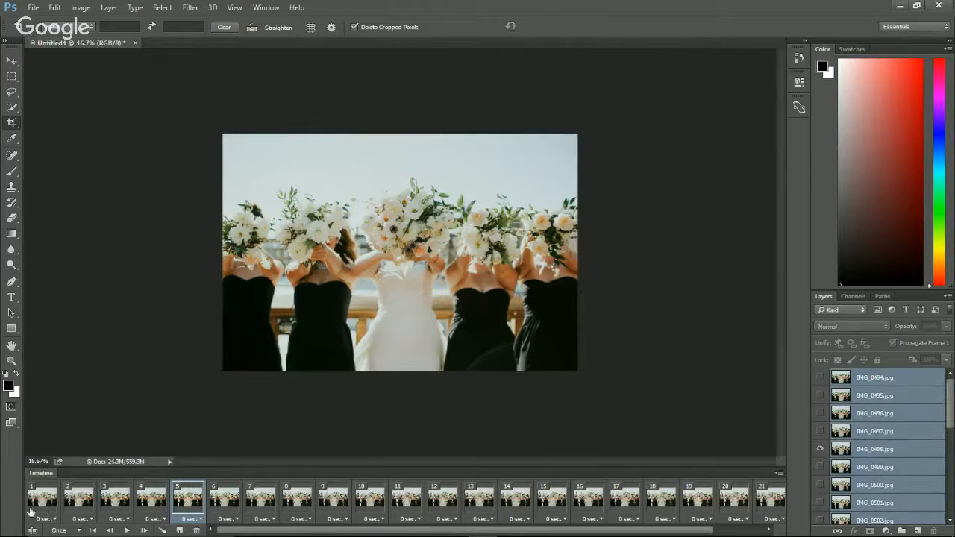
Examine frames across the whole animation, from 1 to 22, for any remaining transparent edges after cropping.
left_click(38, 507)
left_click(414, 511)
left_click(442, 498)
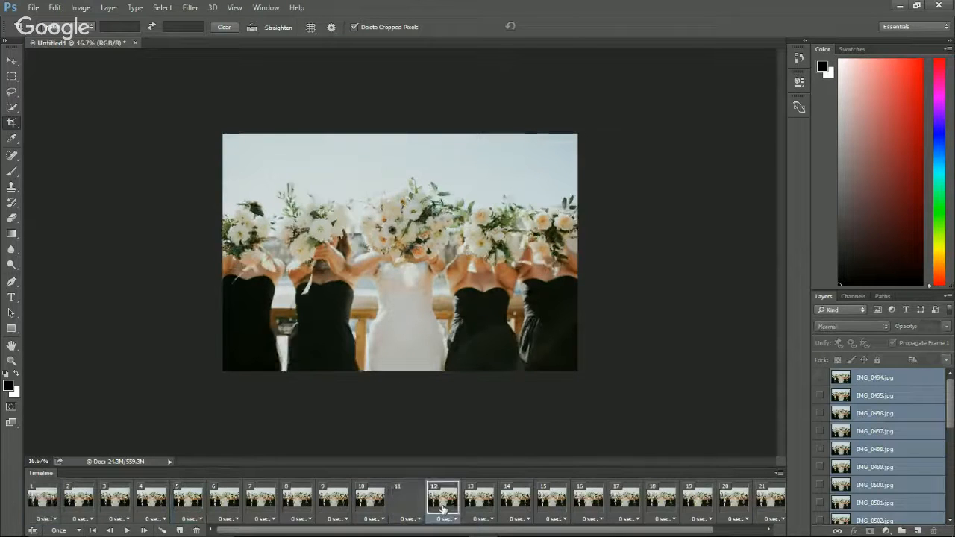
left_click(515, 499)
left_click(624, 498)
left_click(734, 498)
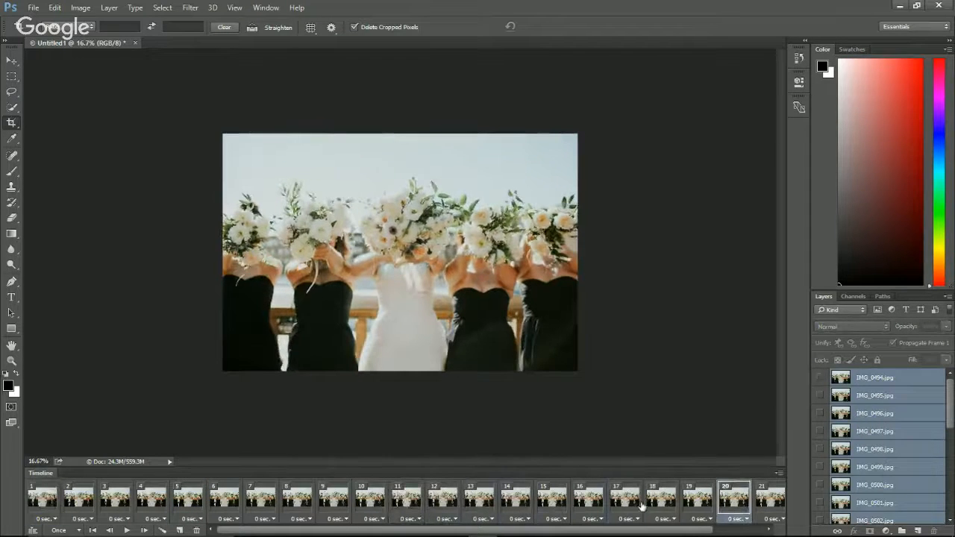
left_click(435, 499)
left_click(334, 498)
left_click(260, 498)
left_click(200, 511)
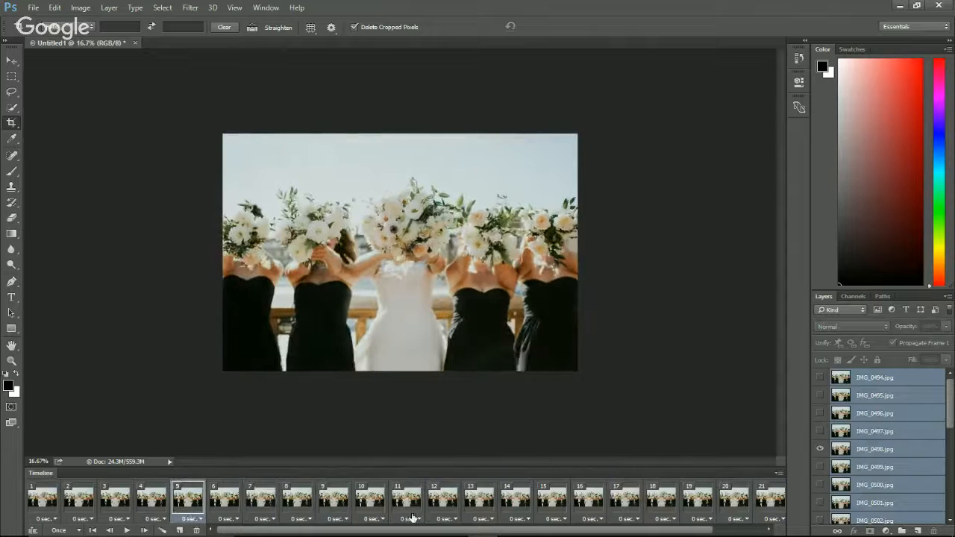
scroll(561, 495, "down", 2)
left_click(705, 506)
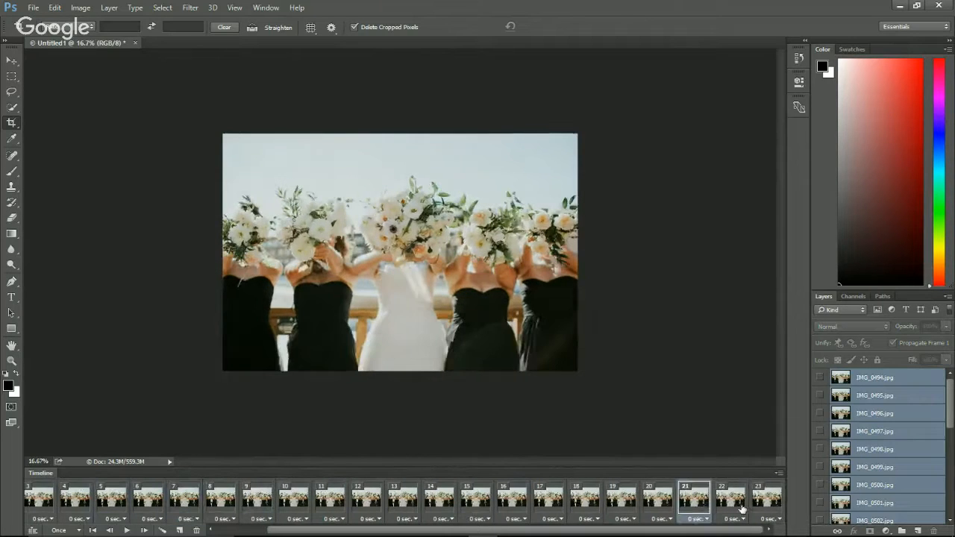
left_click(739, 510)
left_click(649, 511)
left_click(541, 513)
left_click(432, 522)
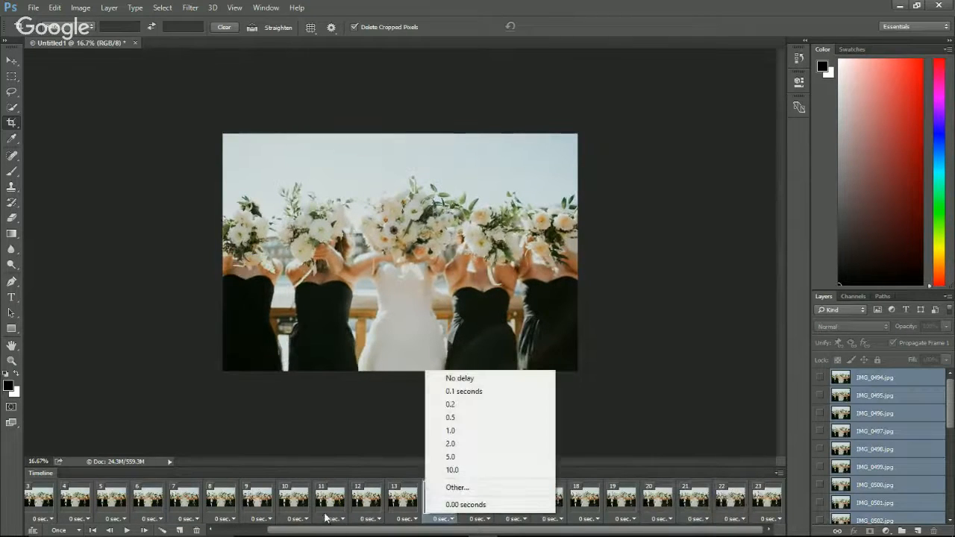
Examine the frames between 4 and 18 once more for leftover transparent edges around the image.
left_click(373, 513)
left_click(330, 514)
left_click(377, 511)
left_click(440, 511)
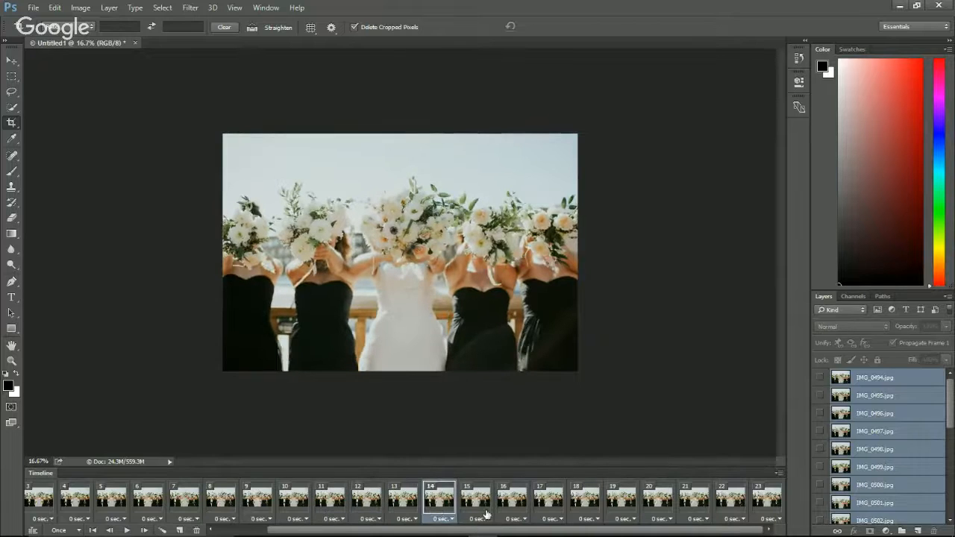
left_click(484, 513)
left_click(578, 512)
left_click(404, 513)
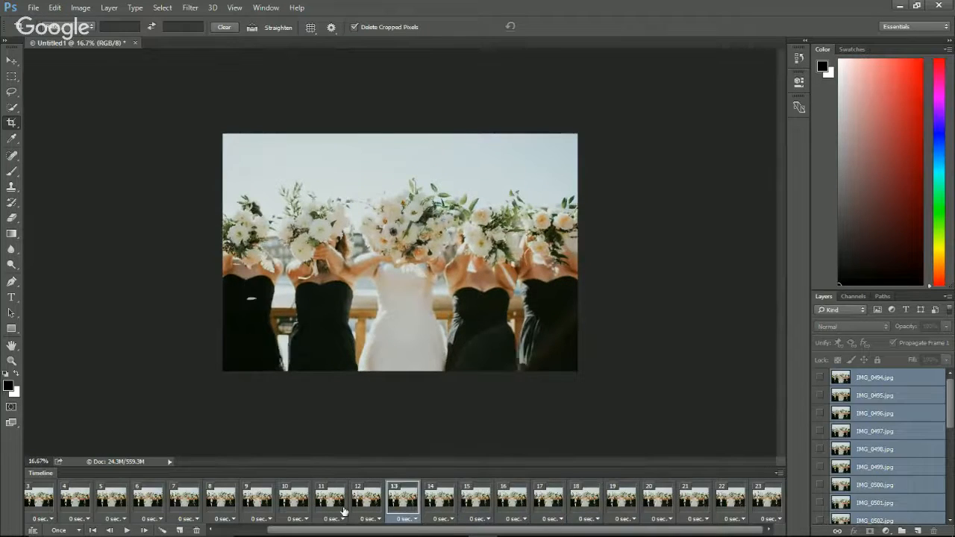
left_click(294, 512)
left_click(147, 511)
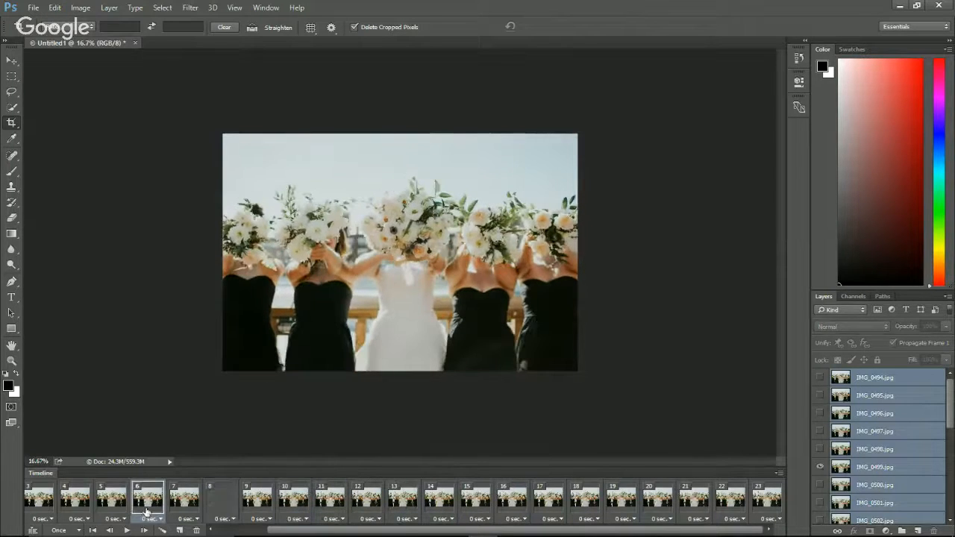
left_click(99, 511)
left_click(74, 513)
scroll(623, 517, "up", 2)
scroll(623, 517, "down", 2)
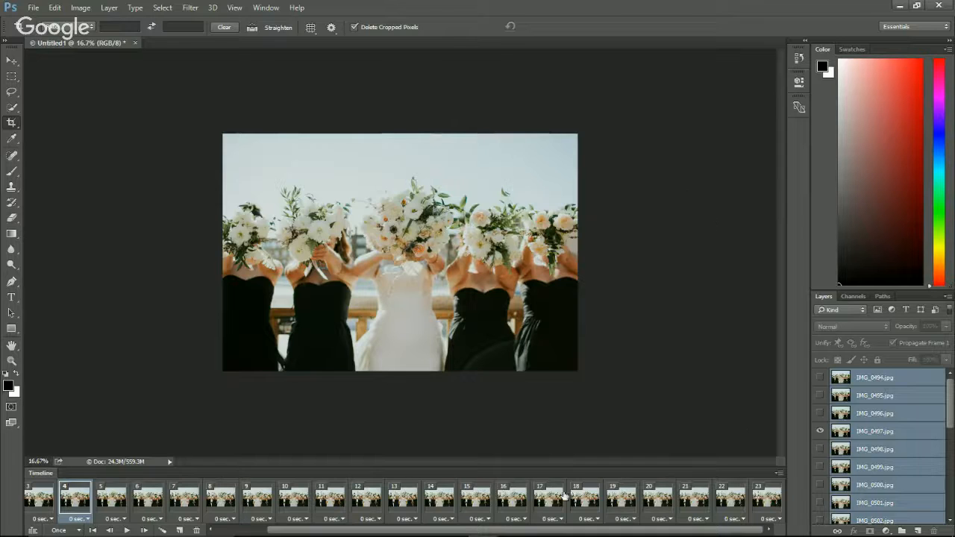
Select all timeline frames from 1 to 23 and set their frame delay to 0.2 seconds.
left_click_drag(391, 531, 341, 530)
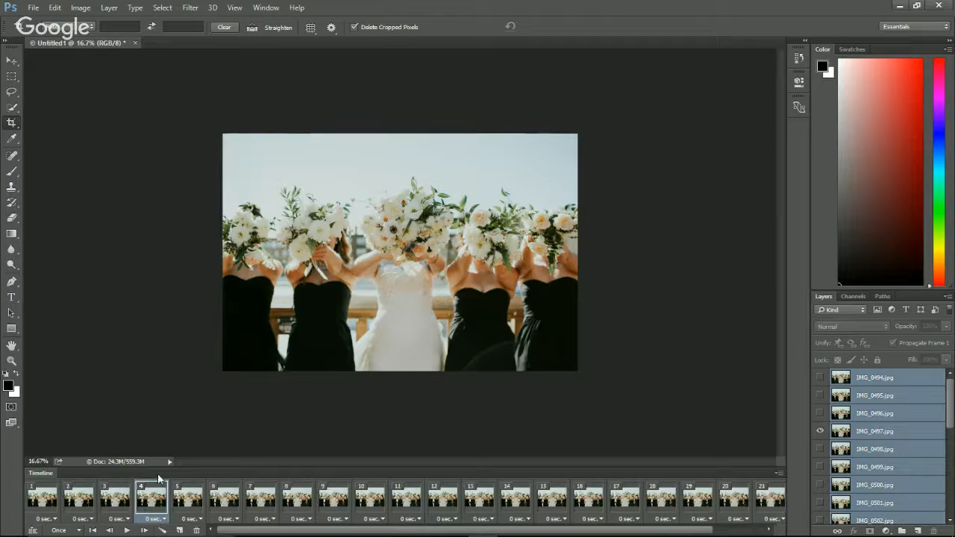
left_click(43, 500)
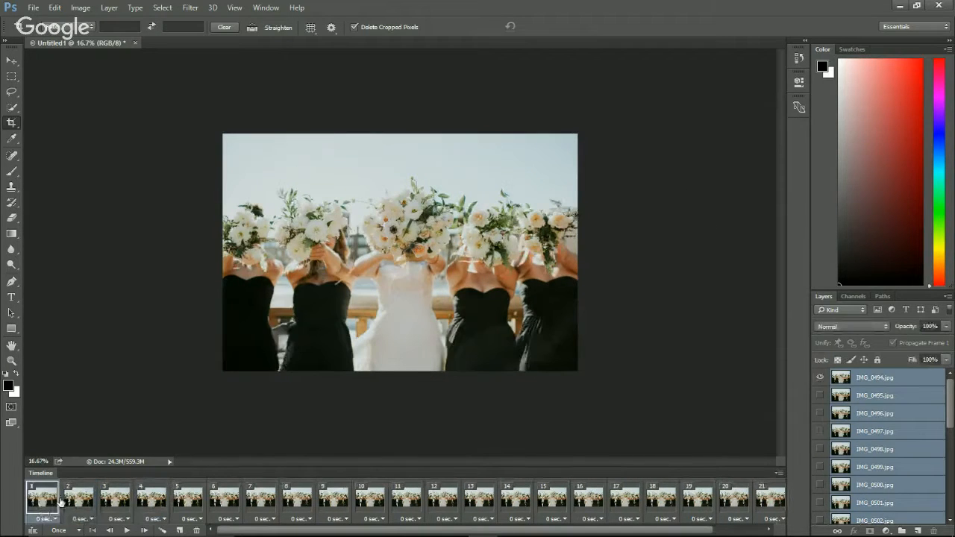
scroll(460, 510, "right", 2)
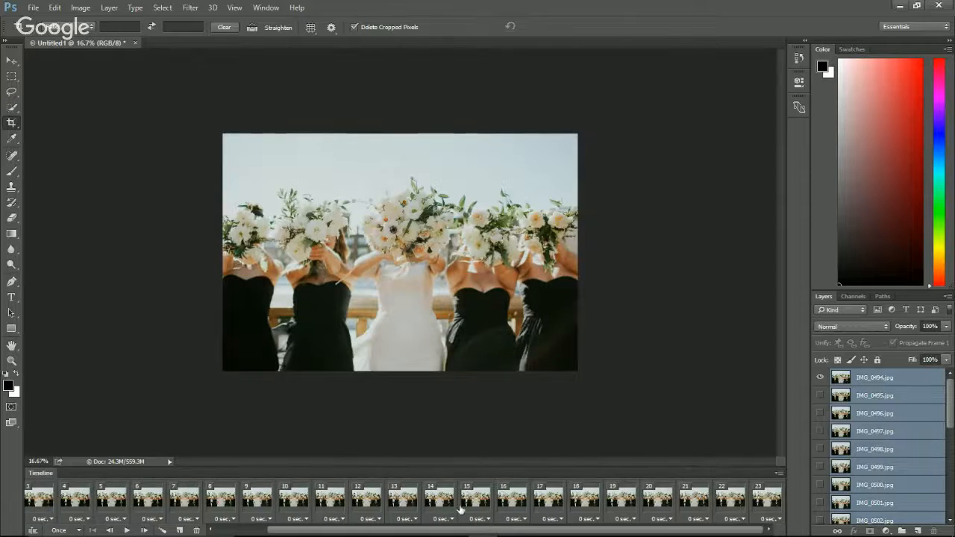
left_click(771, 506, "shift")
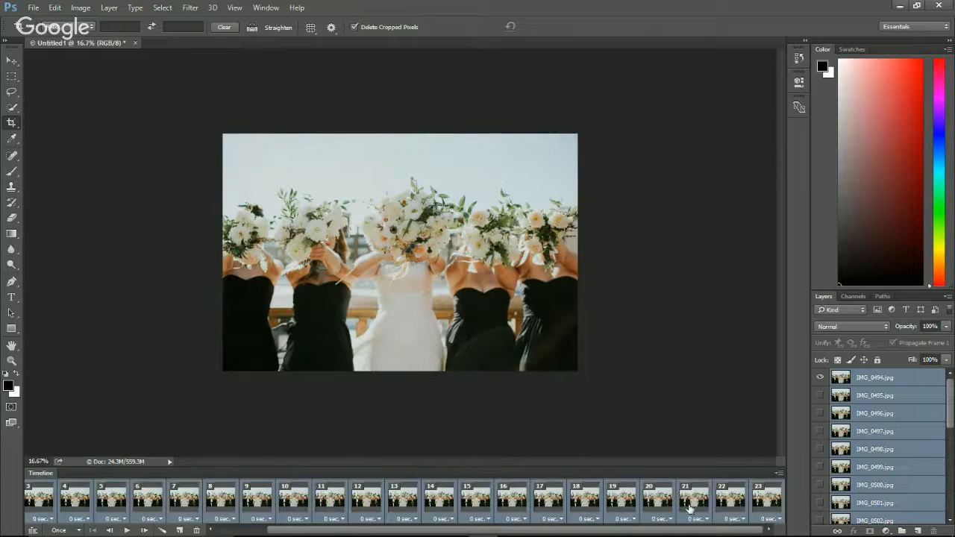
left_click(759, 520)
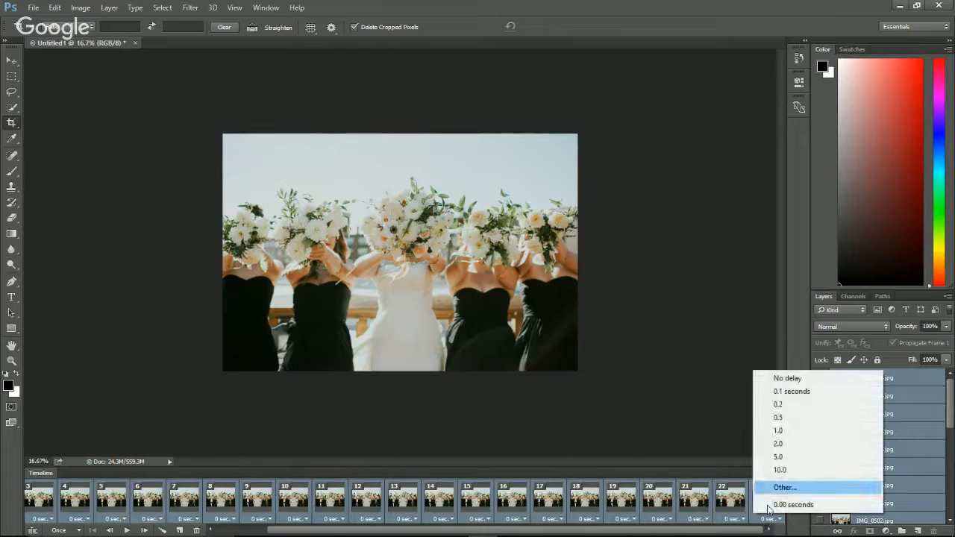
left_click(777, 407)
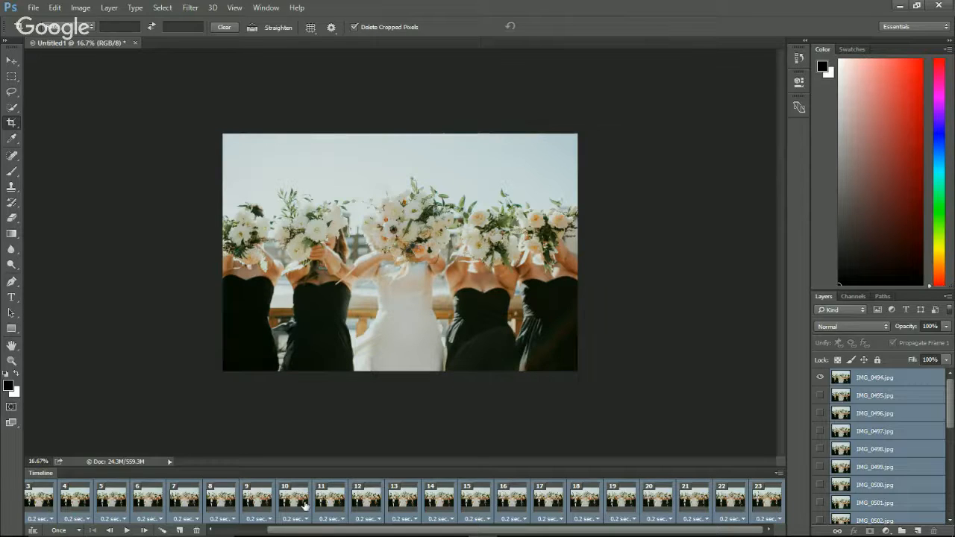
Set the animation's looping to Forever, play it through as a preview and stop the playback.
left_click_drag(358, 533, 109, 517)
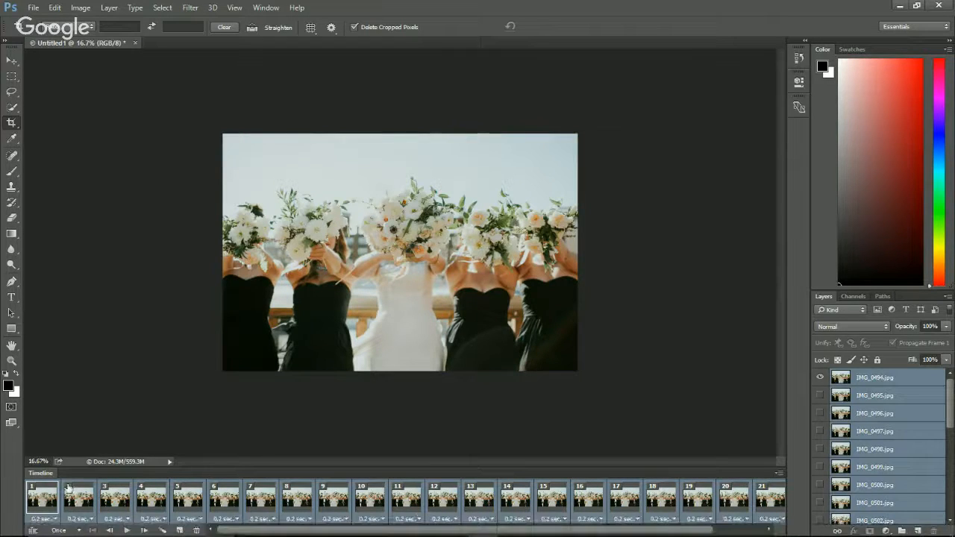
left_click(57, 530)
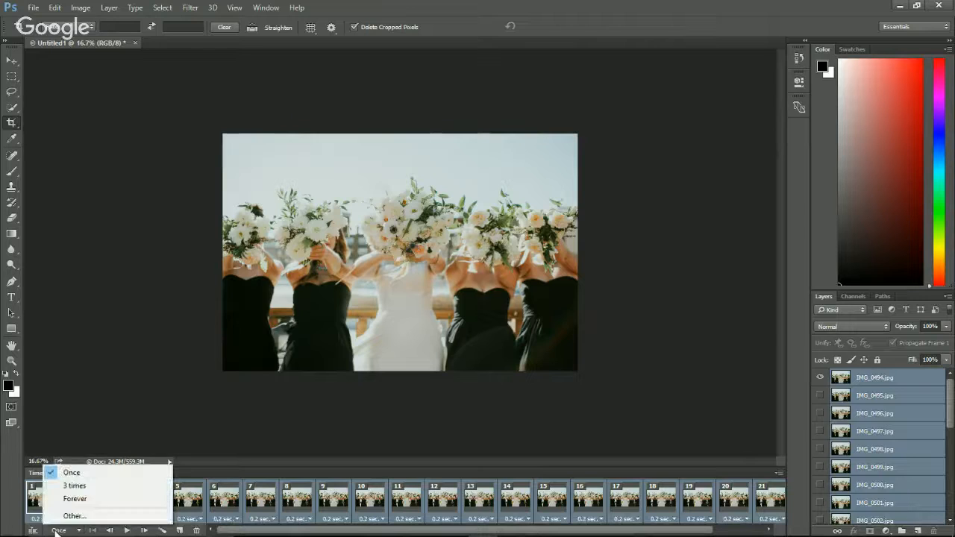
left_click(86, 500)
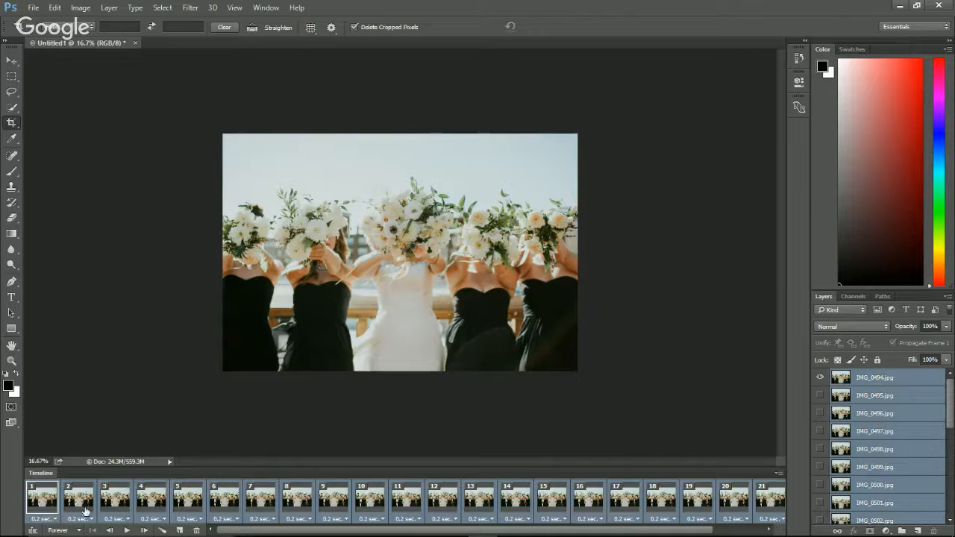
left_click(126, 529)
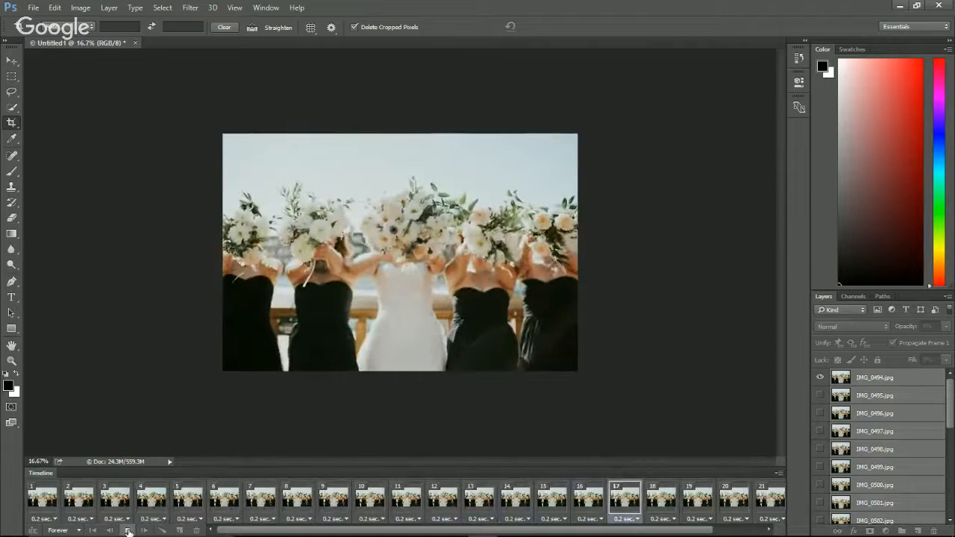
left_click(129, 530)
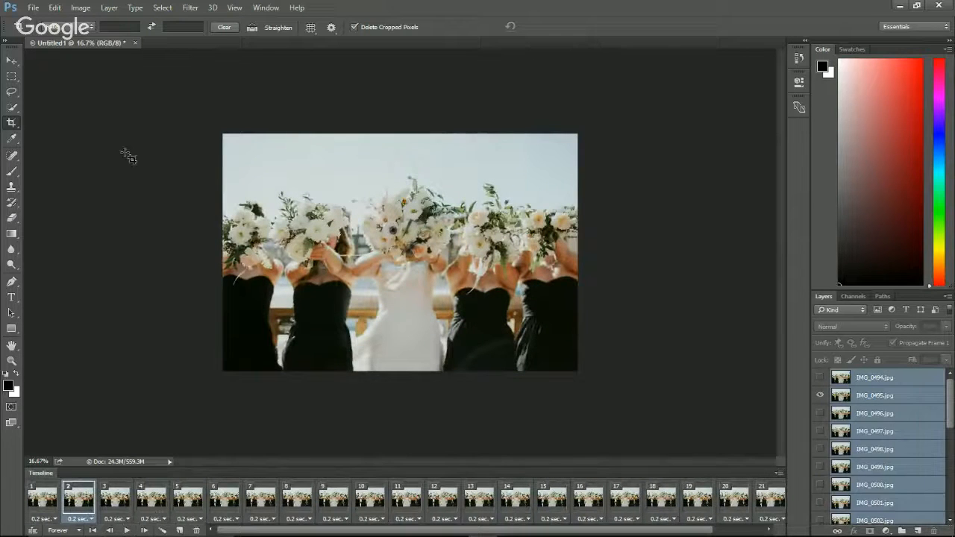
Start a Save for Web (Legacy) export in GIF format and set the image width to 940 px.
left_click(36, 9)
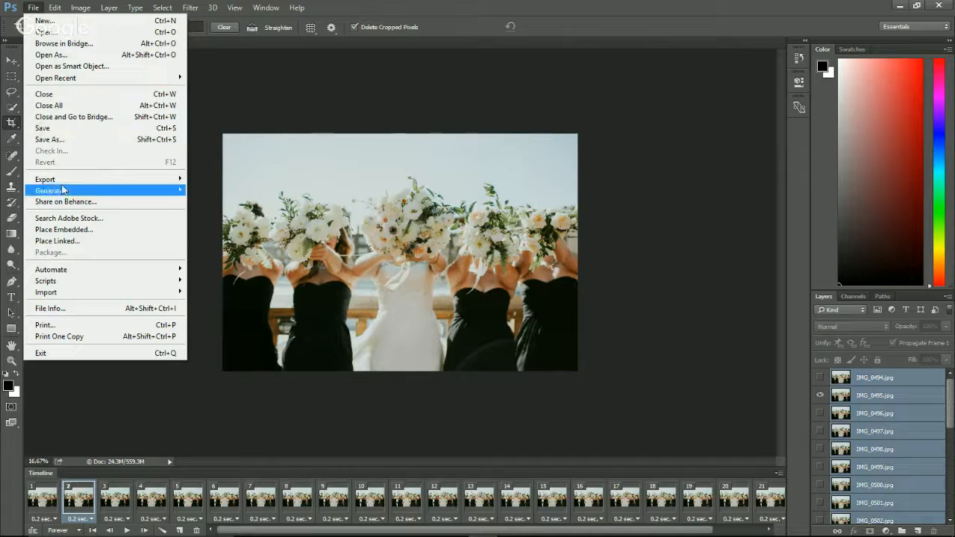
mouse_move(95, 185)
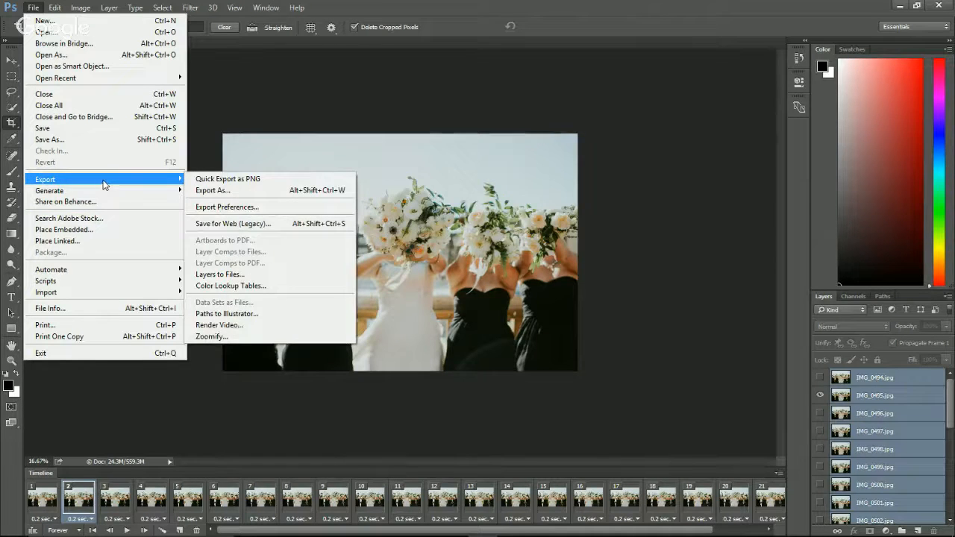
left_click(212, 223)
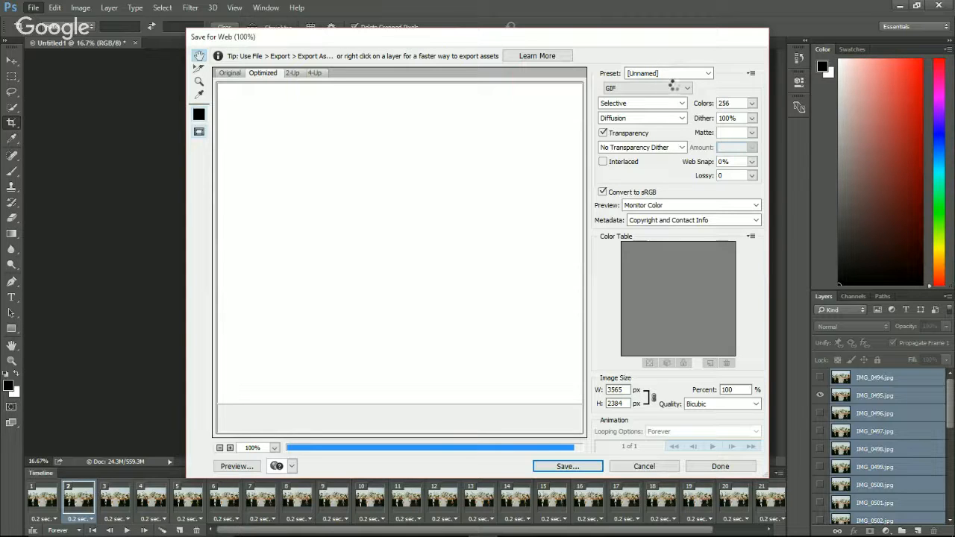
left_click(687, 91)
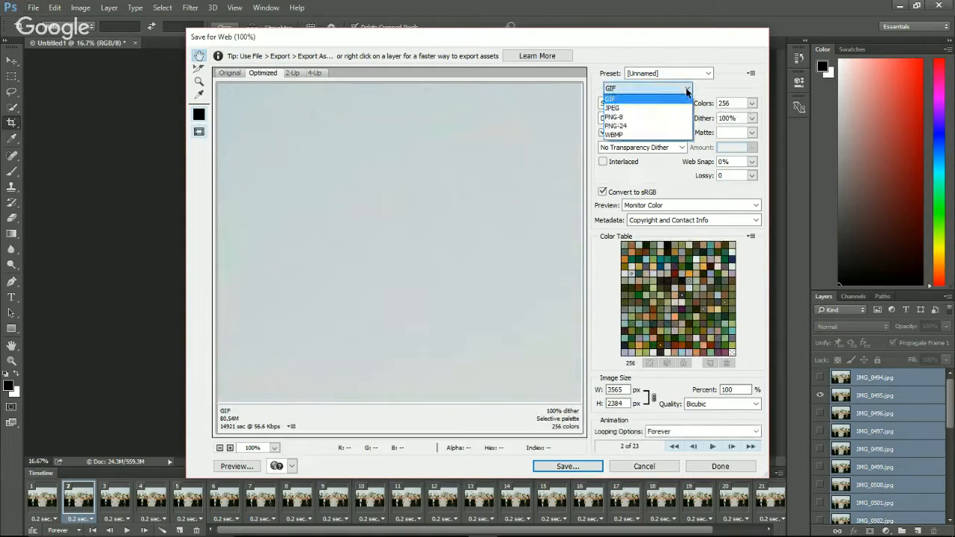
left_click(633, 100)
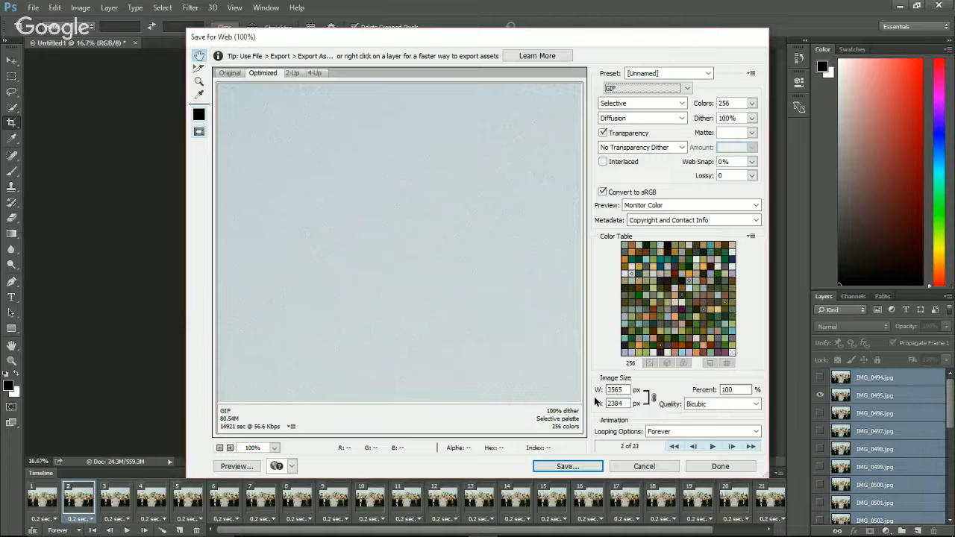
double_click(632, 389)
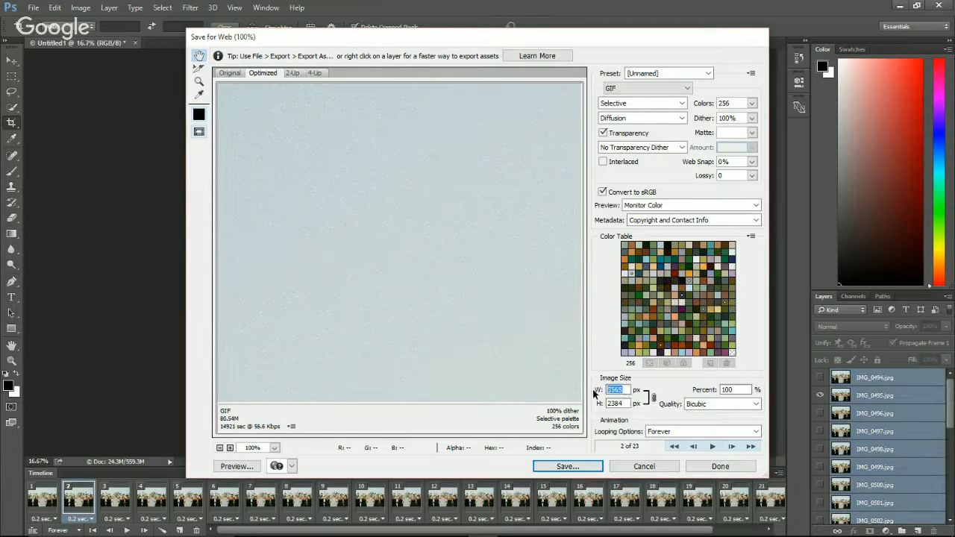
type("940")
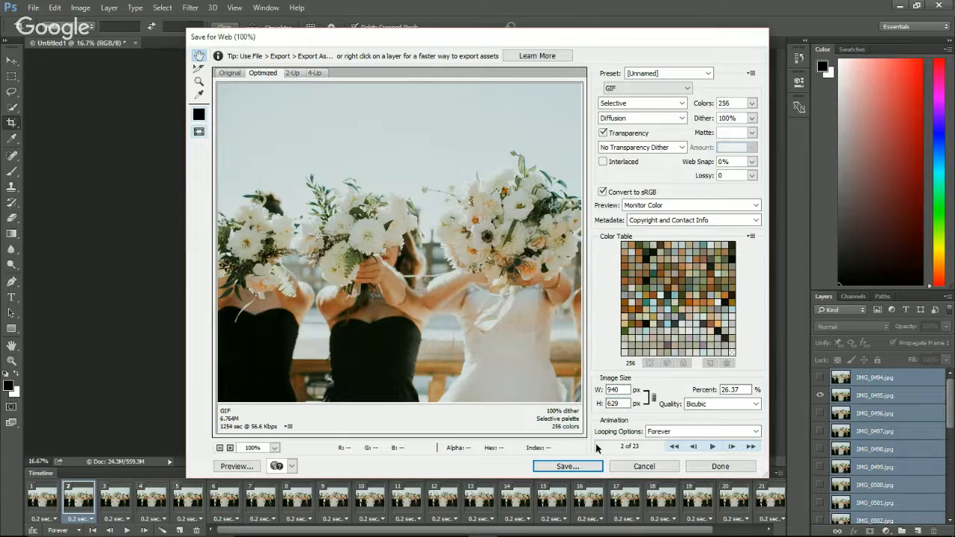
Start saving the optimized file and browse from the Pictures library through 2015 Client and the wedding's edits folder to gif images.
left_click(583, 467)
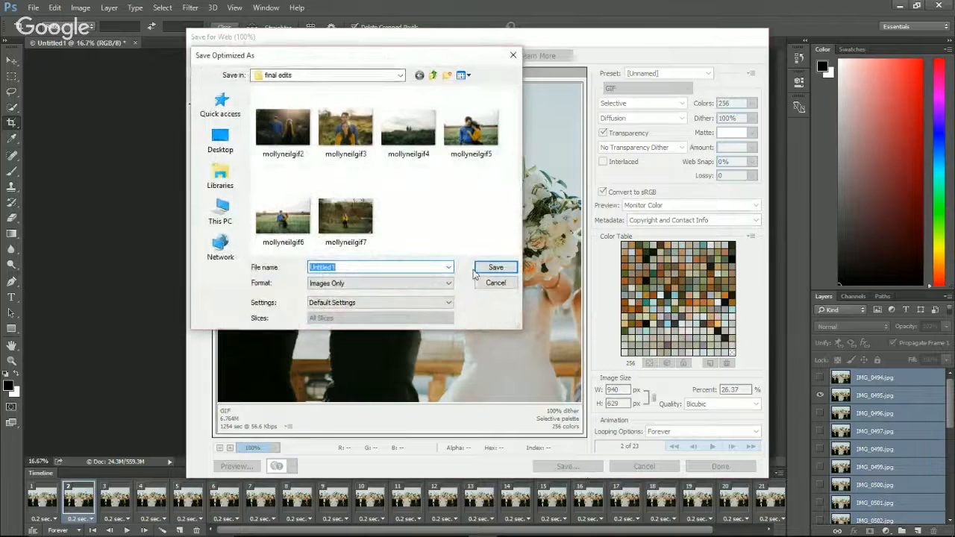
left_click(229, 185)
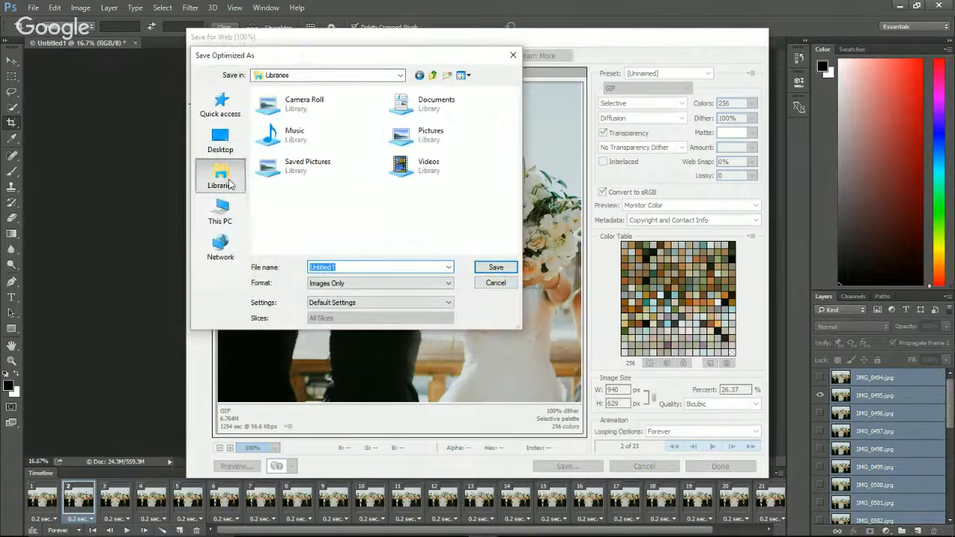
left_click(436, 141)
double_click(436, 141)
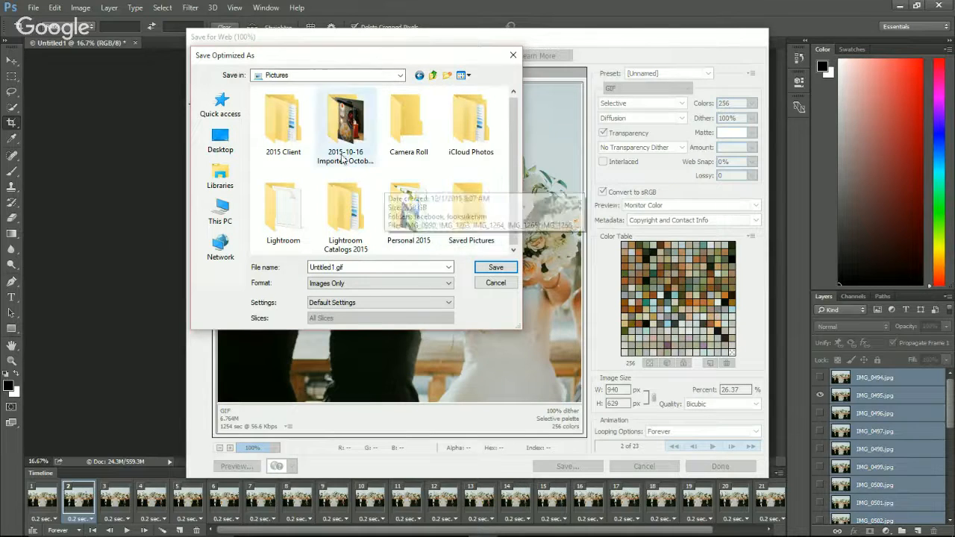
double_click(283, 119)
mouse_move(514, 139)
left_mouse_down()
mouse_move(511, 192)
mouse_move(511, 152)
left_mouse_up()
double_click(295, 197)
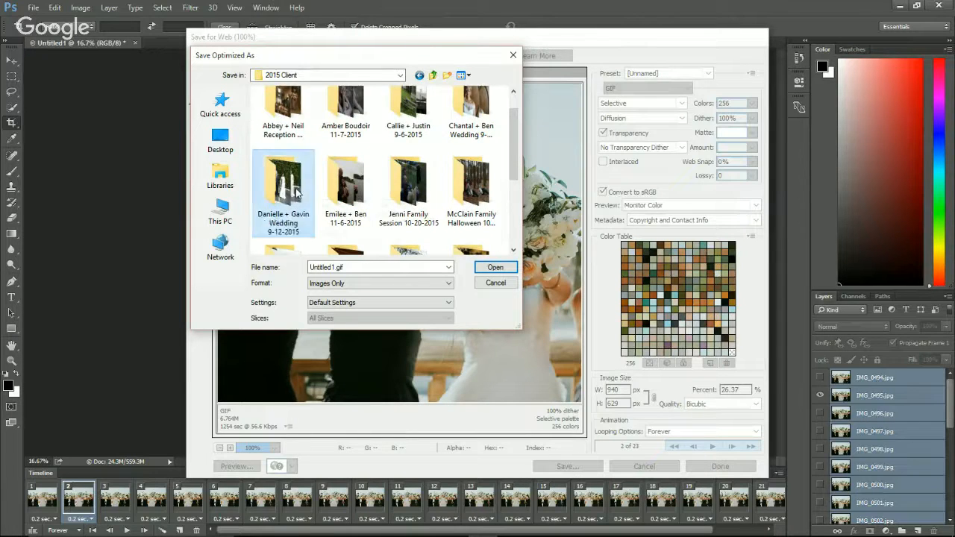
double_click(295, 141)
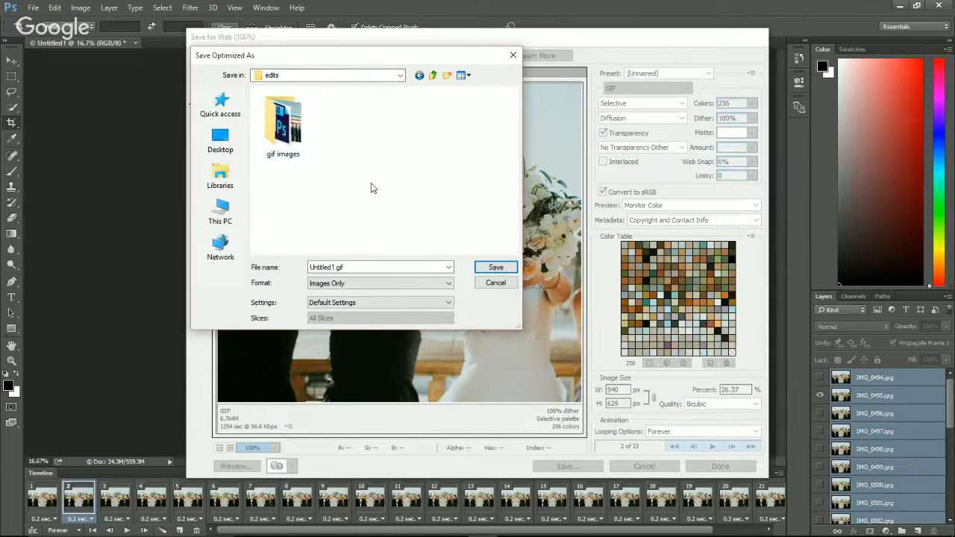
double_click(295, 138)
Name the exported animation gif2 and save it in the gif images folder.
double_click(376, 268)
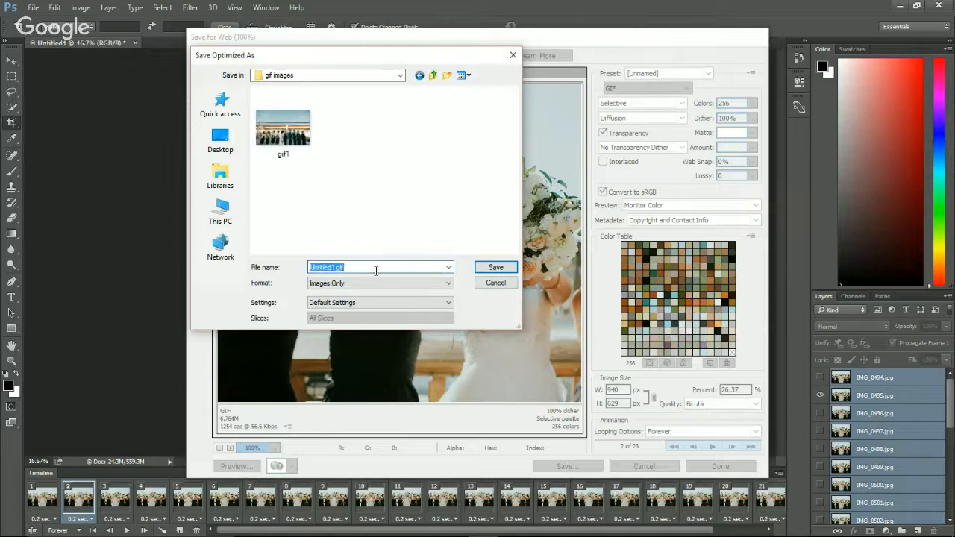
type("gif2")
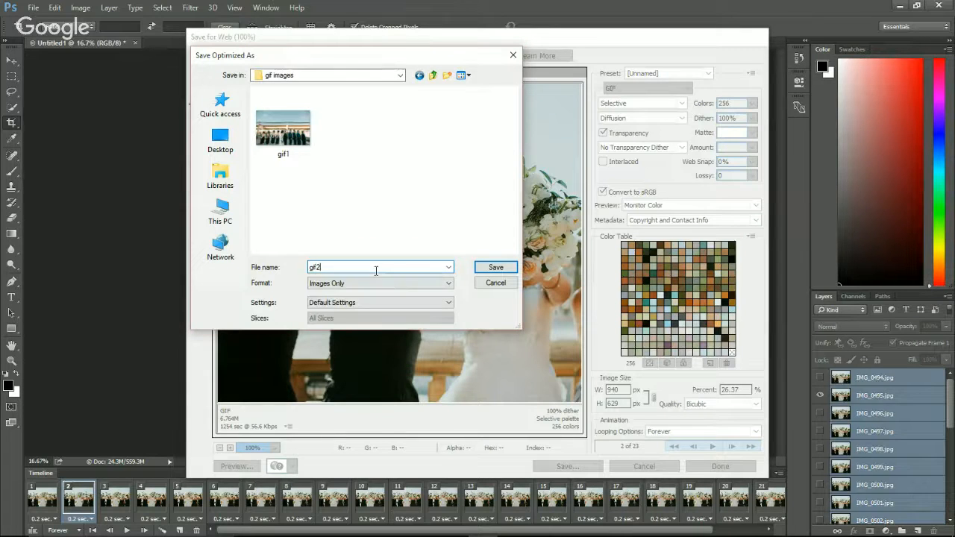
left_click(496, 268)
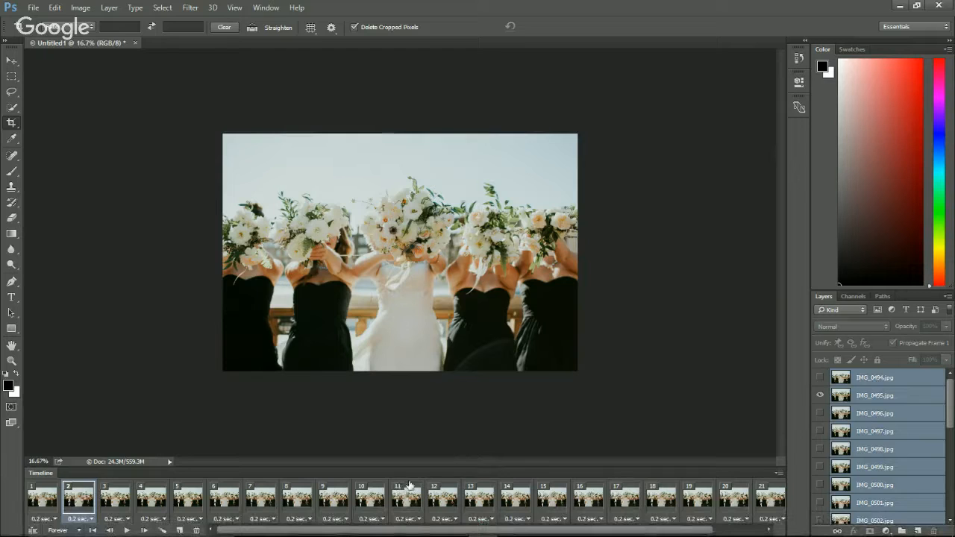
Open the Render Video export settings to view the video options, and close them without rendering.
left_click(32, 9)
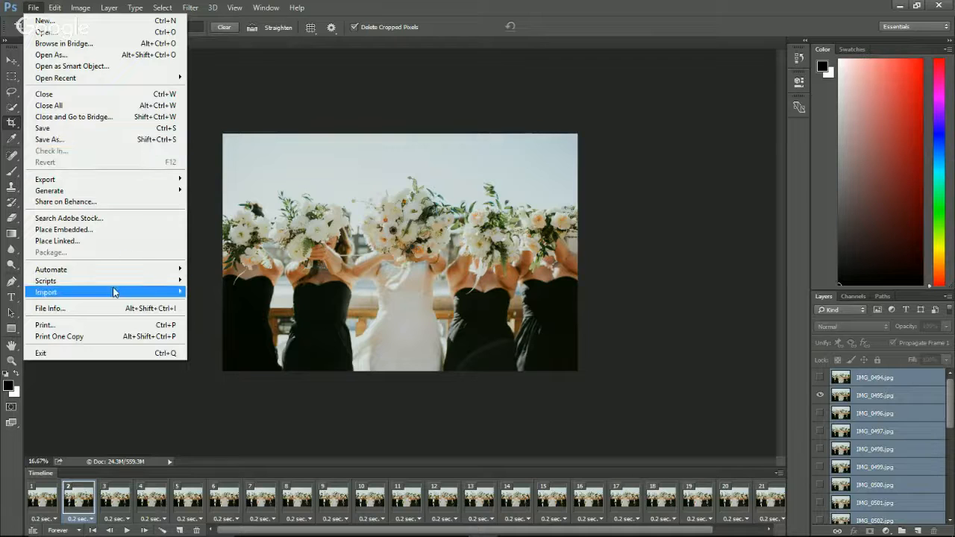
mouse_move(114, 291)
mouse_move(89, 179)
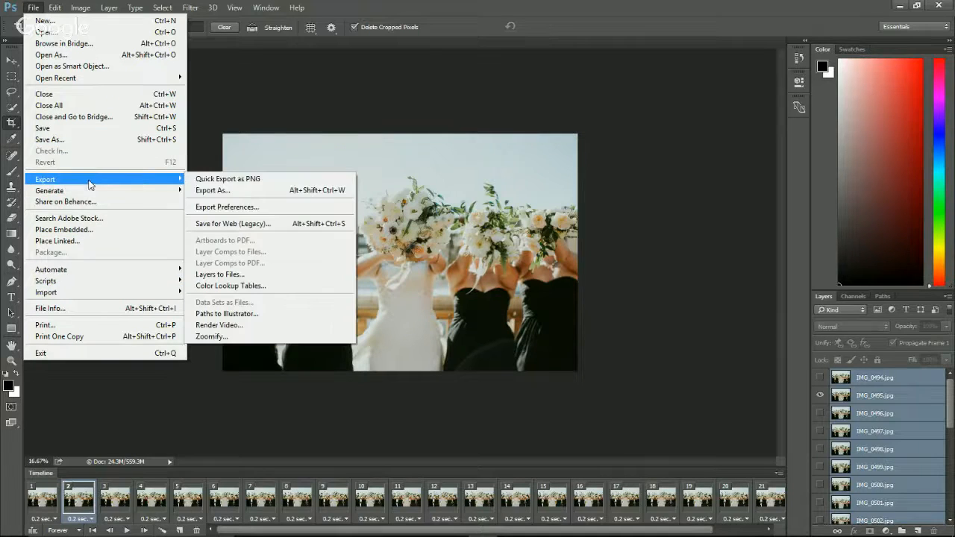
left_click(286, 326)
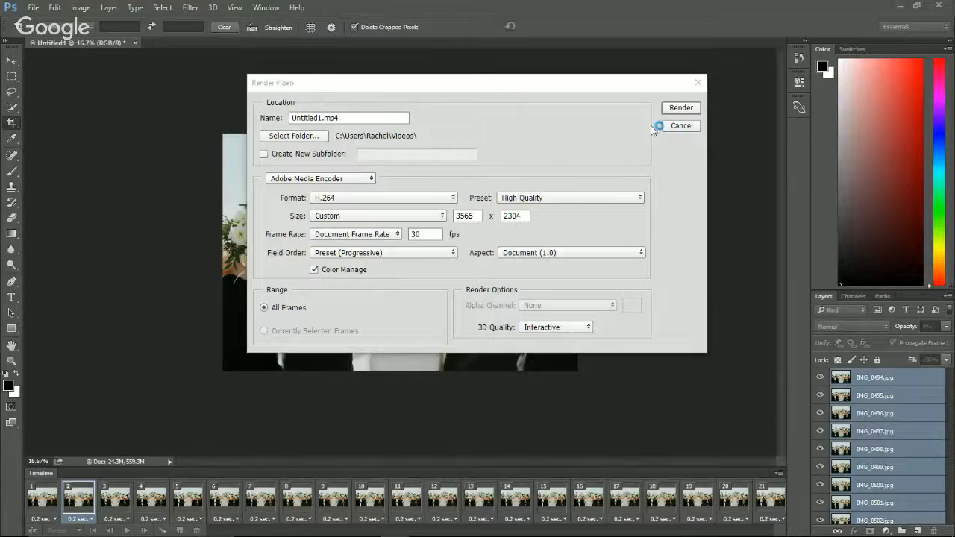
left_click(683, 127)
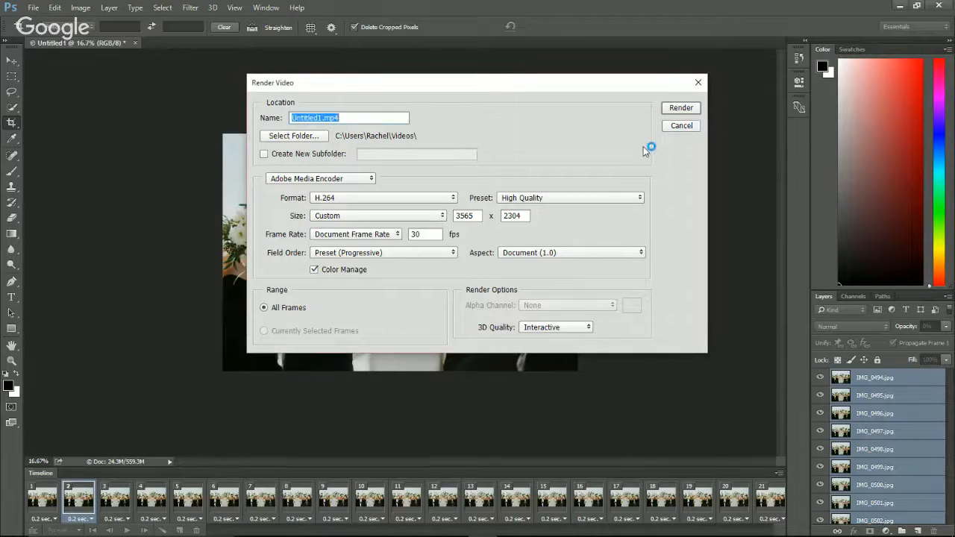
left_click(687, 125)
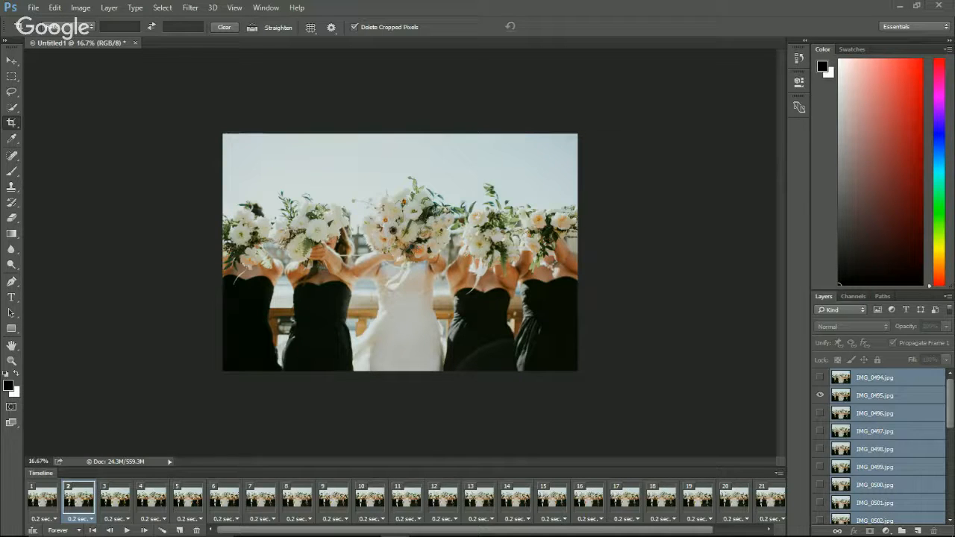
Resize the animation document to 1280 px wide, keeping its proportions and automatic resampling.
left_click(35, 9)
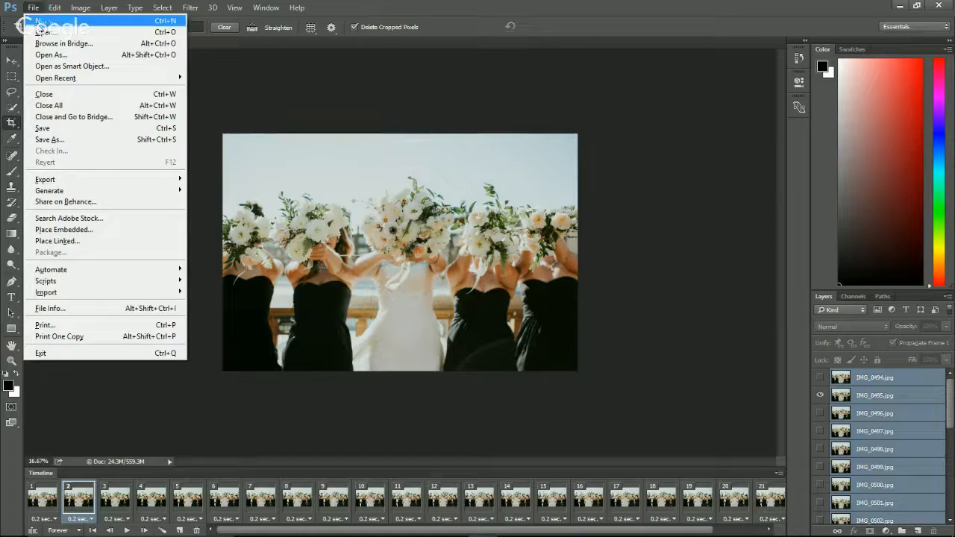
left_click(81, 8)
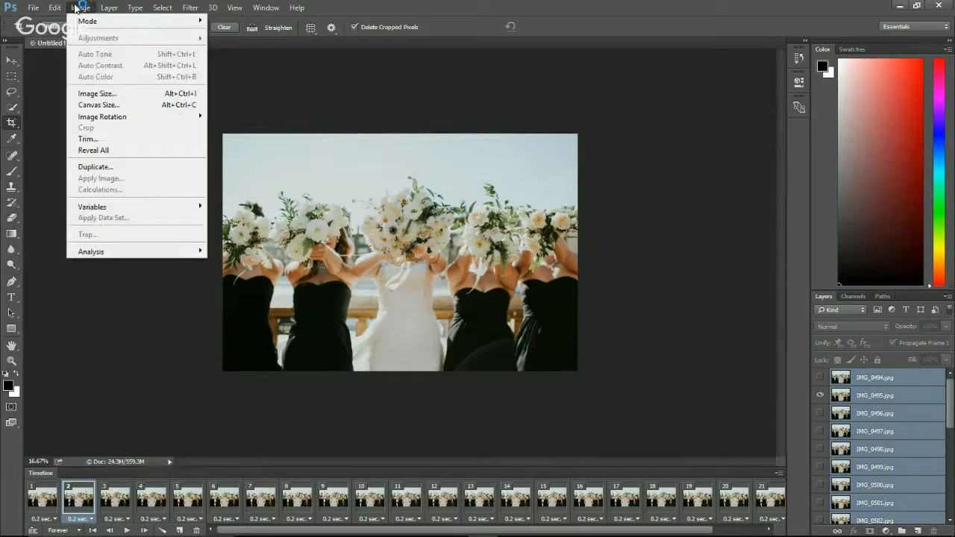
left_click(105, 93)
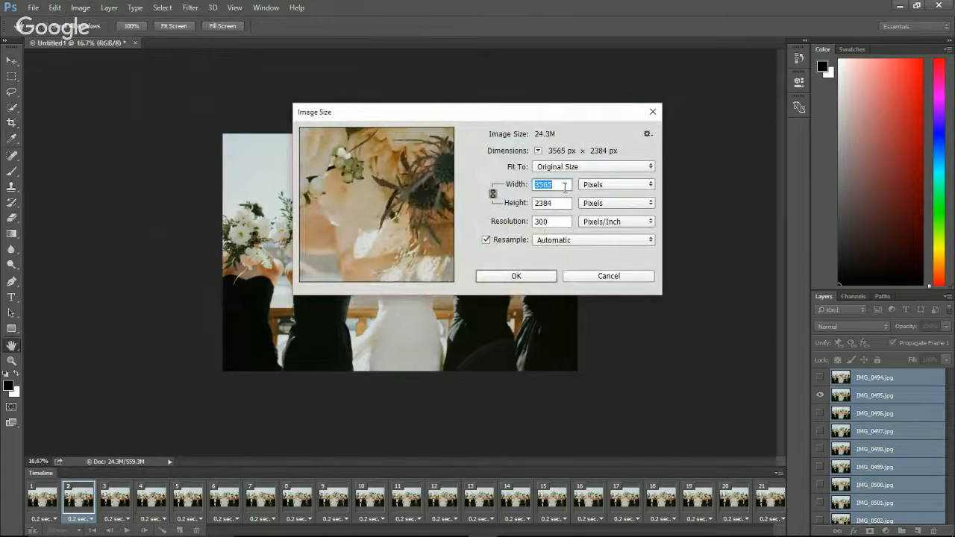
type("1280")
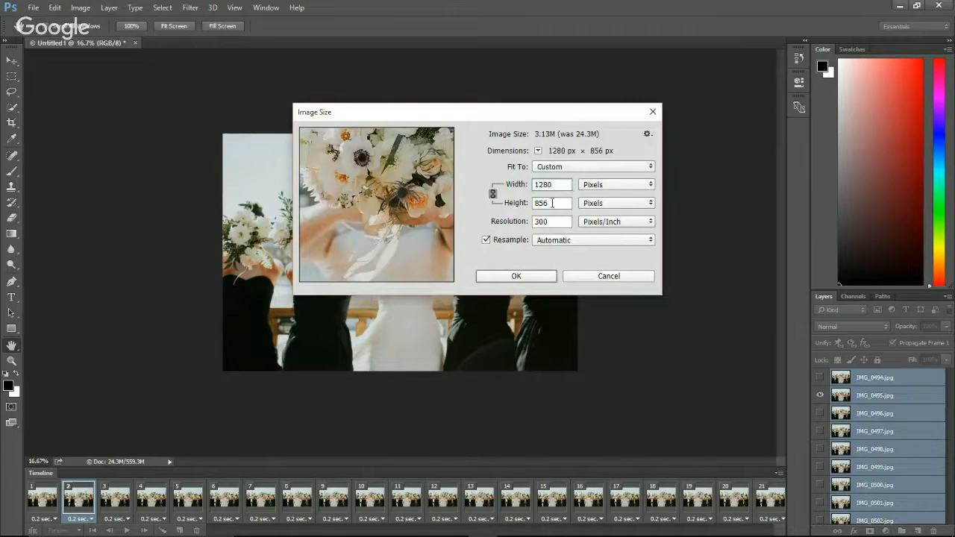
left_click(566, 203)
left_click(524, 276)
key("c")
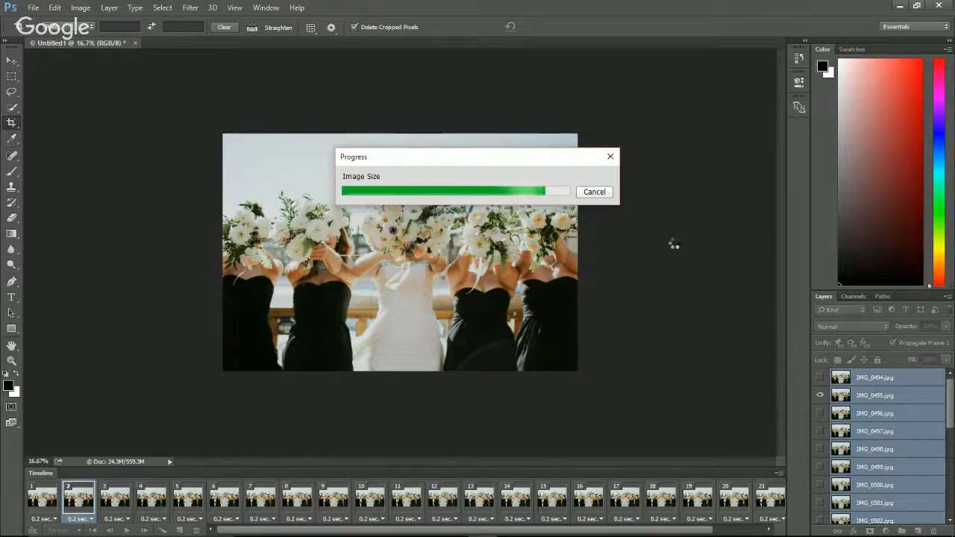
Render the animation to the Videos folder as Untitled1.mp4 in H.264, High Quality preset, 1280 x 856 px, 30 fps, all frames.
left_click(33, 9)
mouse_move(66, 179)
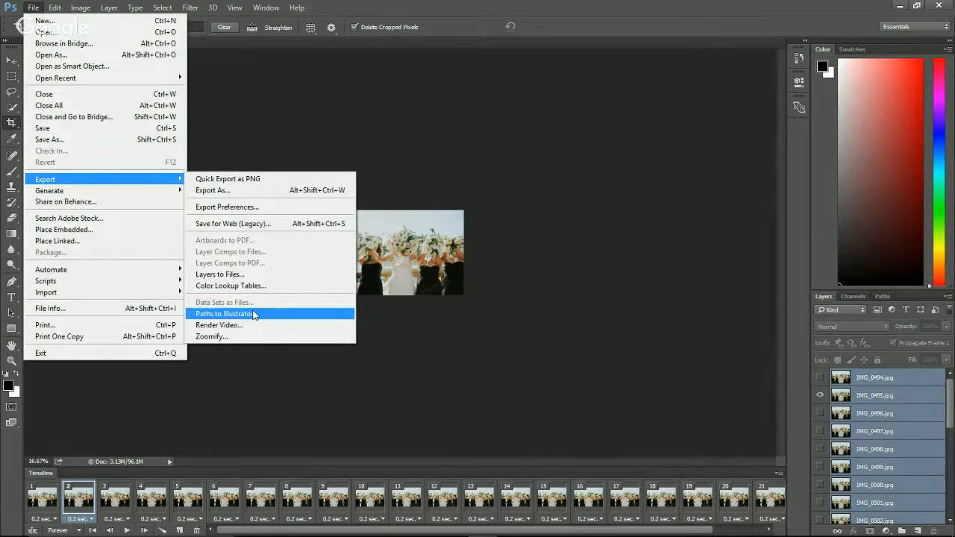
left_click(253, 326)
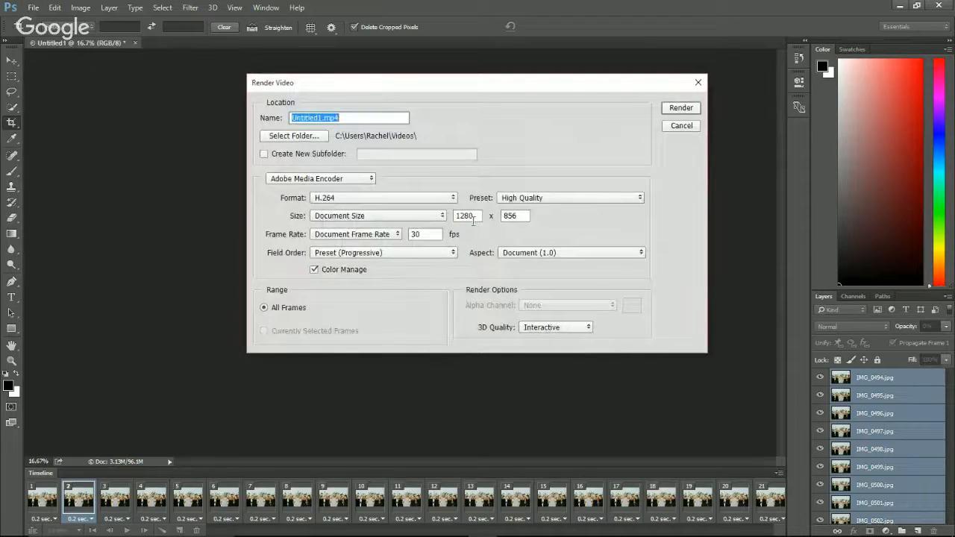
left_click(473, 217)
left_click(523, 215)
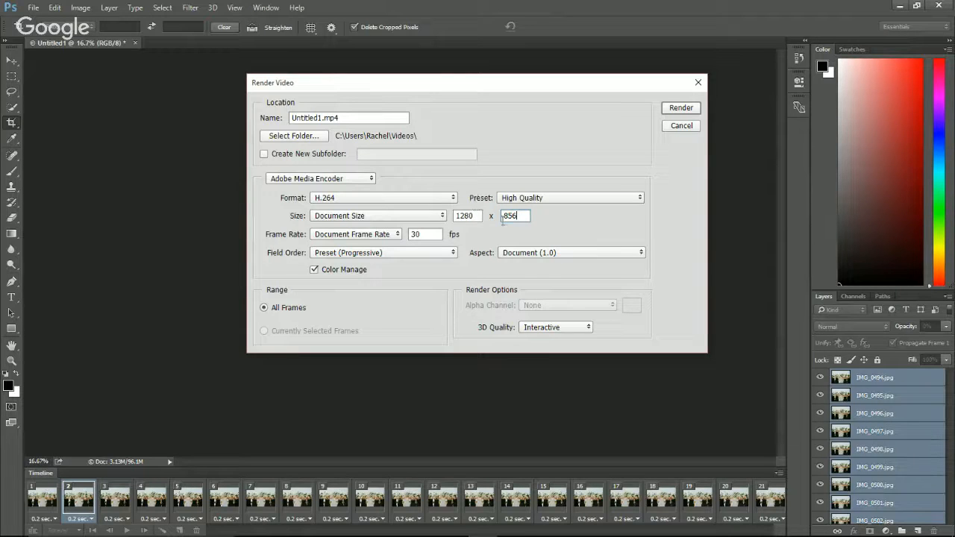
left_click(473, 215)
left_click(342, 118)
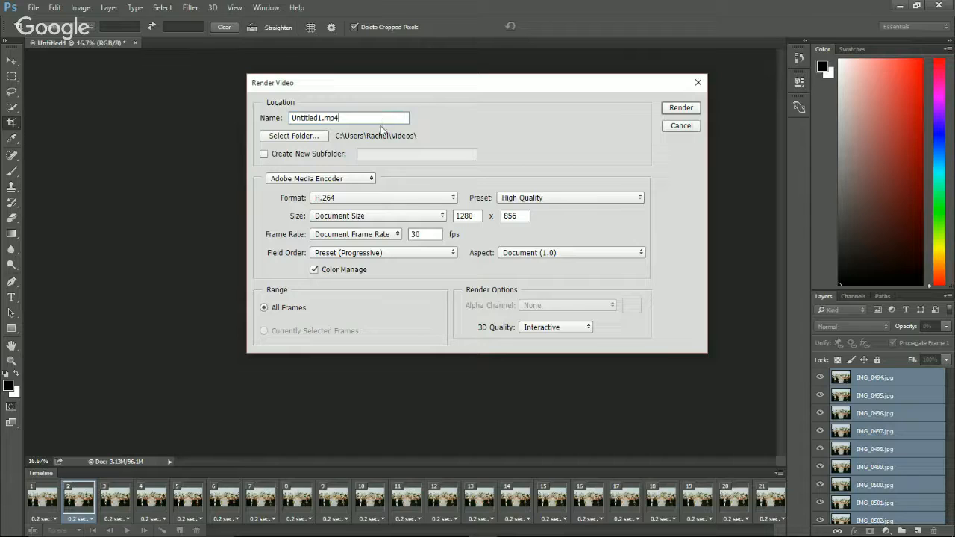
left_click(339, 179)
left_click(401, 196)
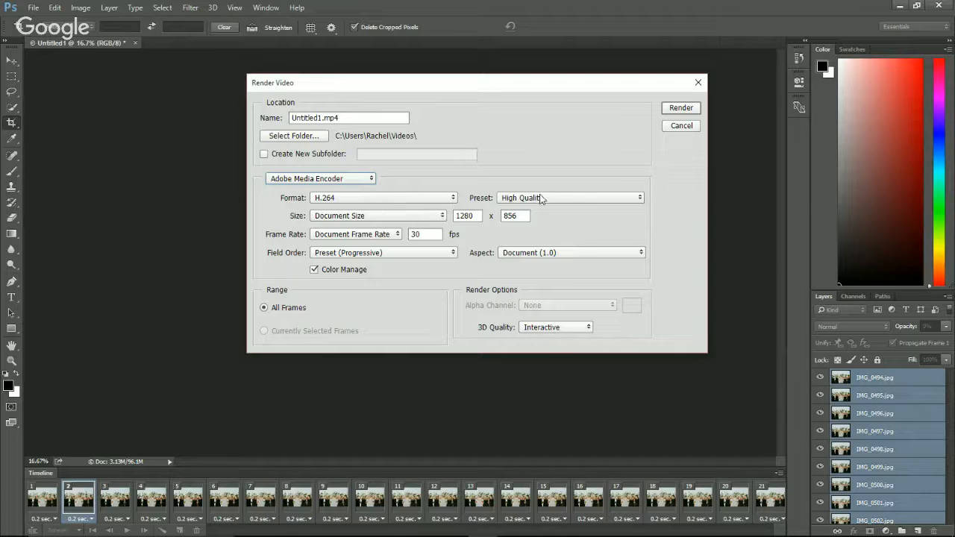
left_click(425, 232)
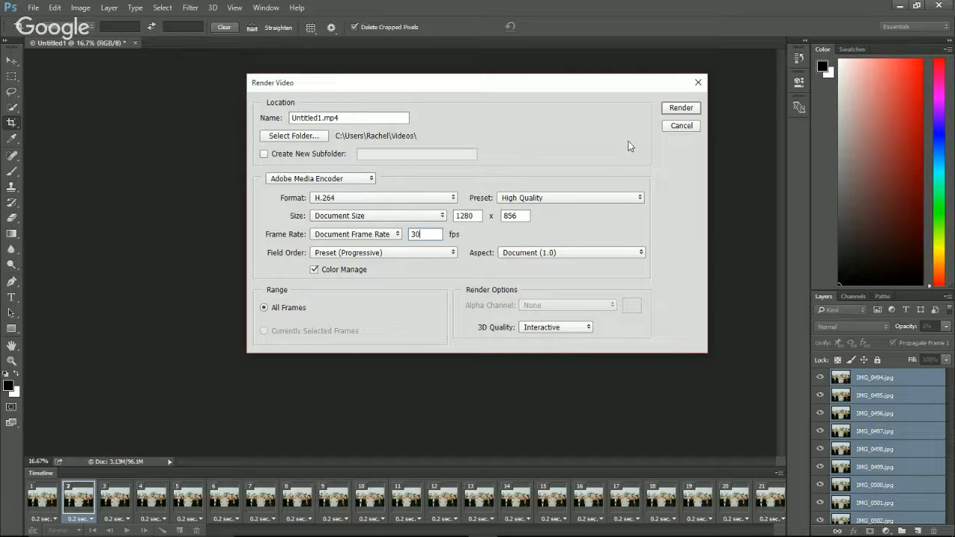
left_click(674, 111)
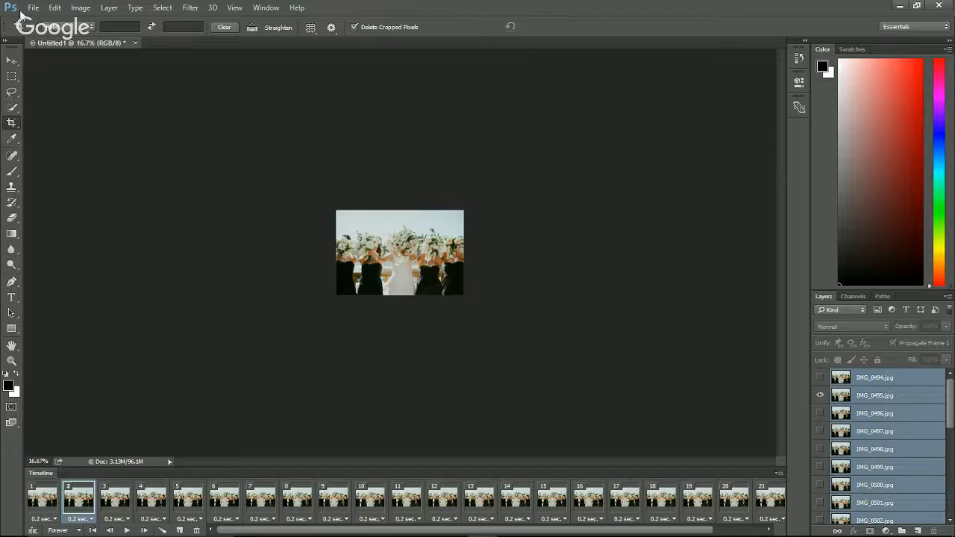
Switch to File Explorer, open the Videos folder and play the rendered Untitled1 video.
mouse_move(239, 525)
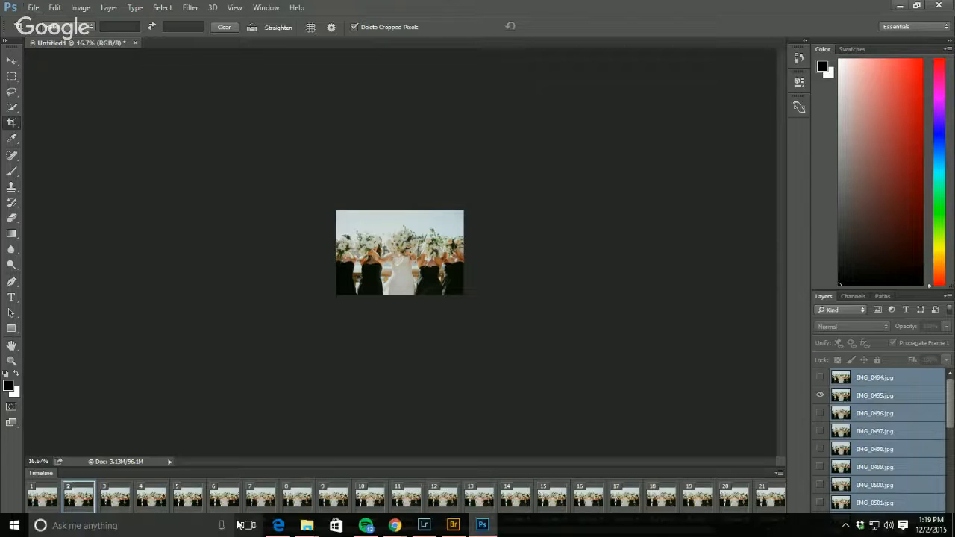
mouse_move(306, 526)
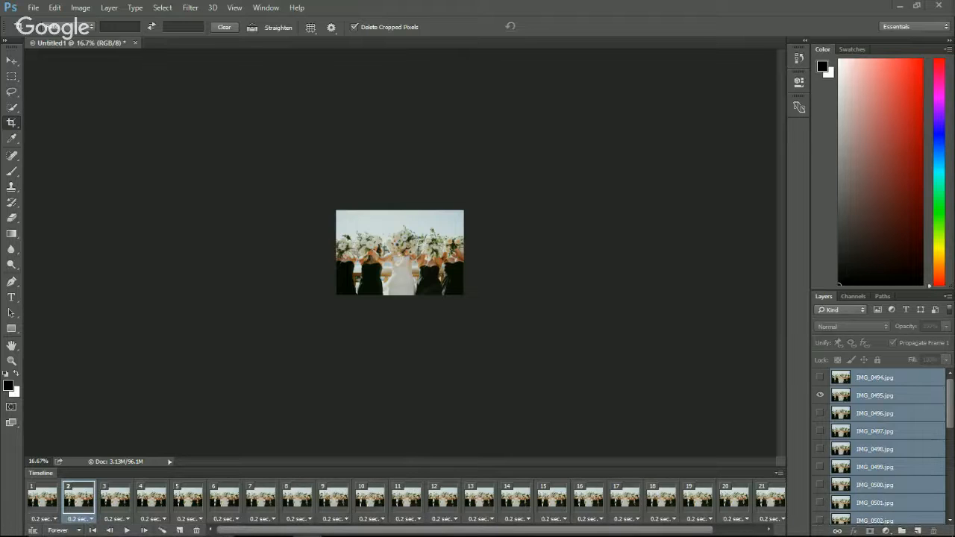
left_click_drag(925, 35, 201, 54)
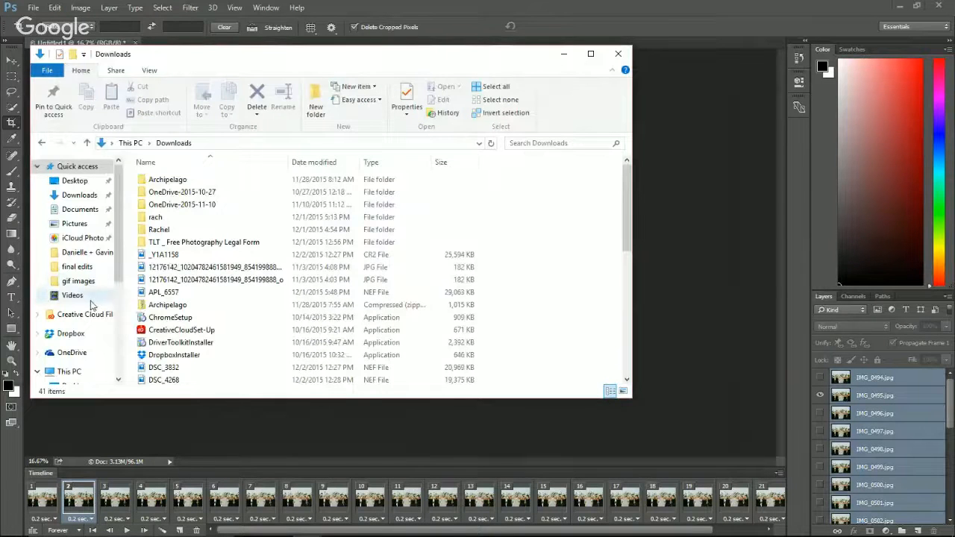
left_click(89, 298)
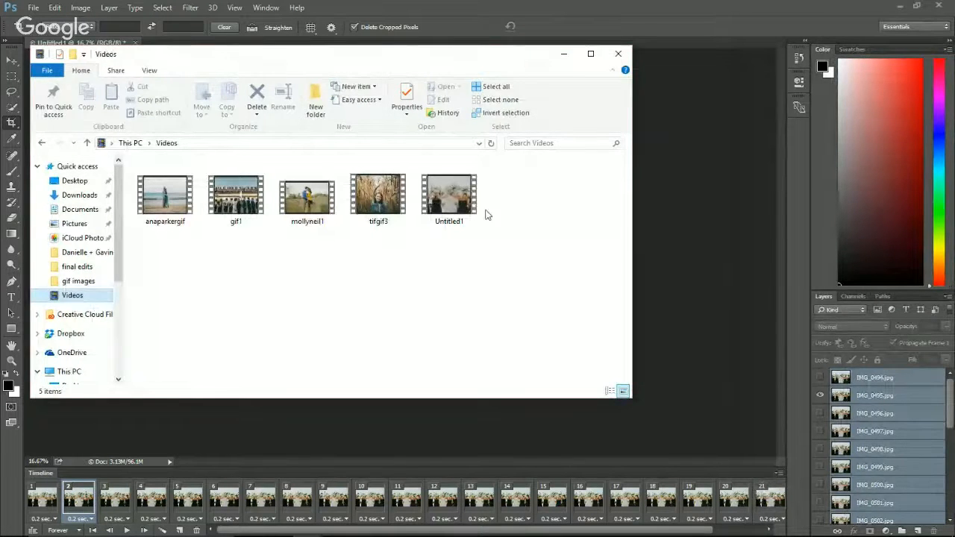
double_click(471, 206)
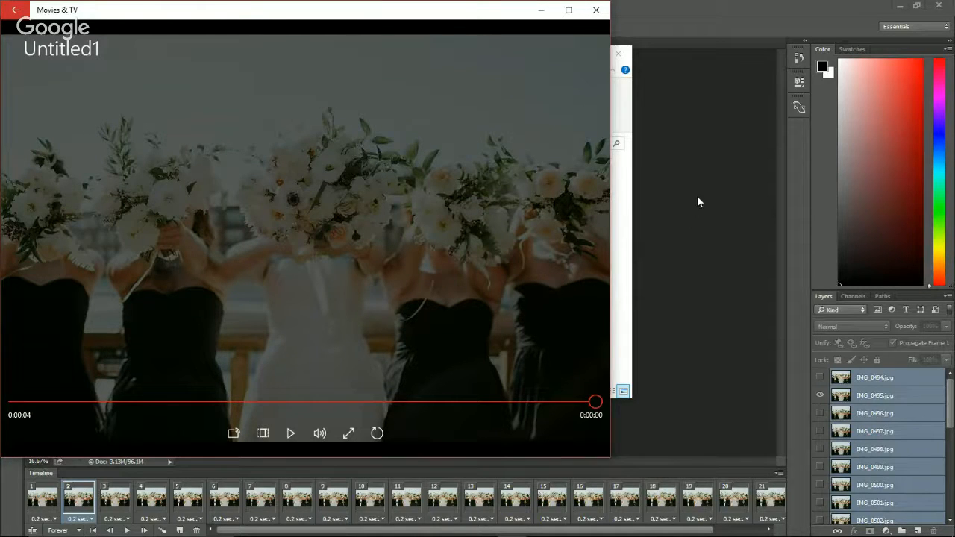
Leave the video player and switch to Adobe Bridge with the wedding's edits folder.
left_click(697, 200)
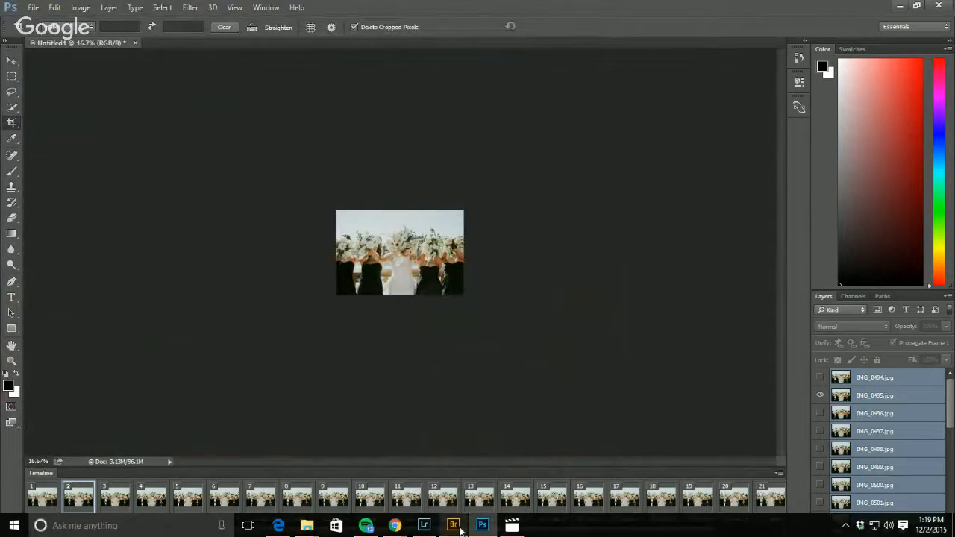
left_click(454, 525)
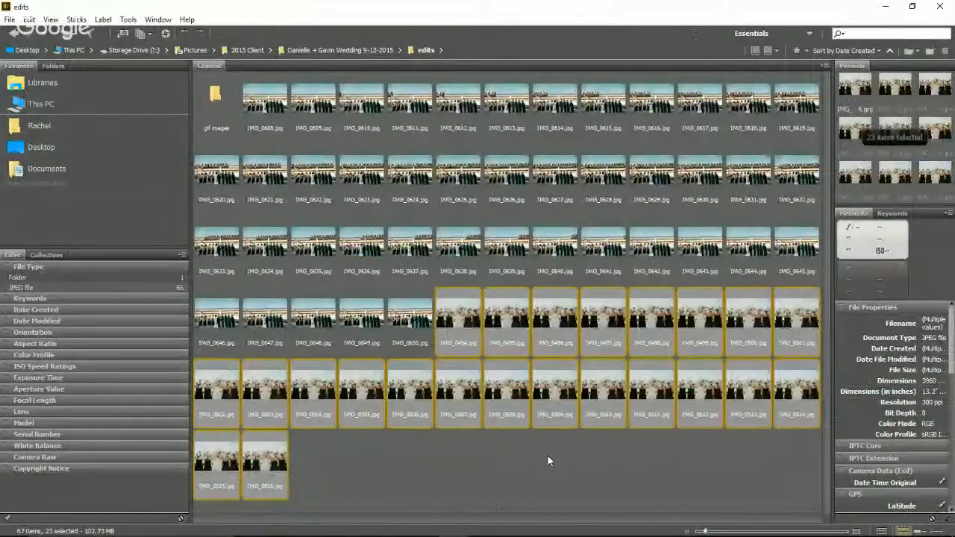